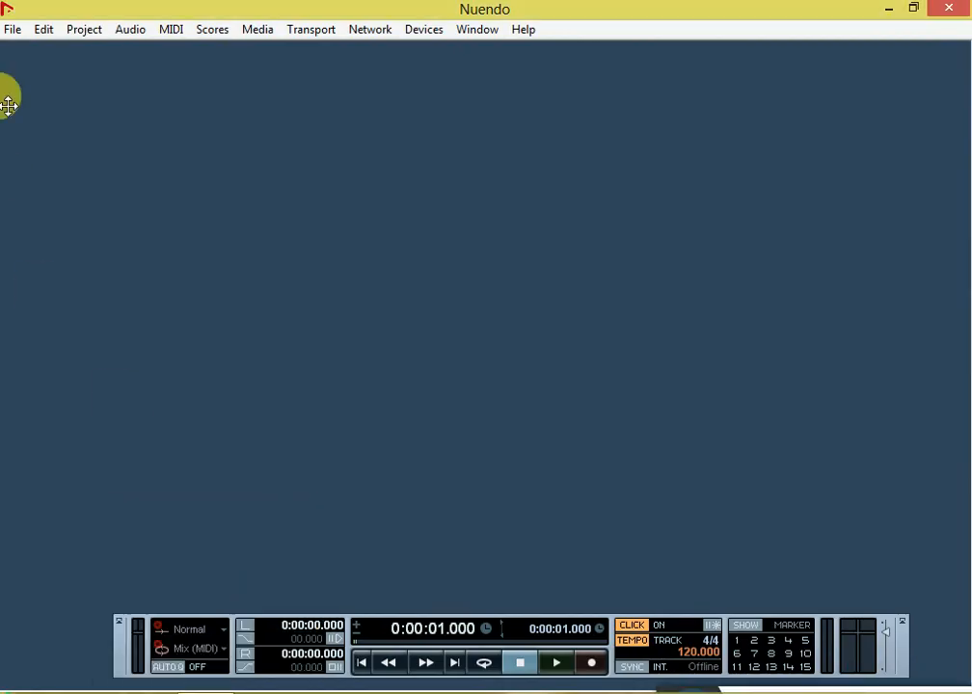
Create a new project from the Empty template, using Local Disk (E:) as the project folder.
{"action": "left_click", "coordinate": [12, 29]}
{"action": "left_click", "coordinate": [30, 52]}
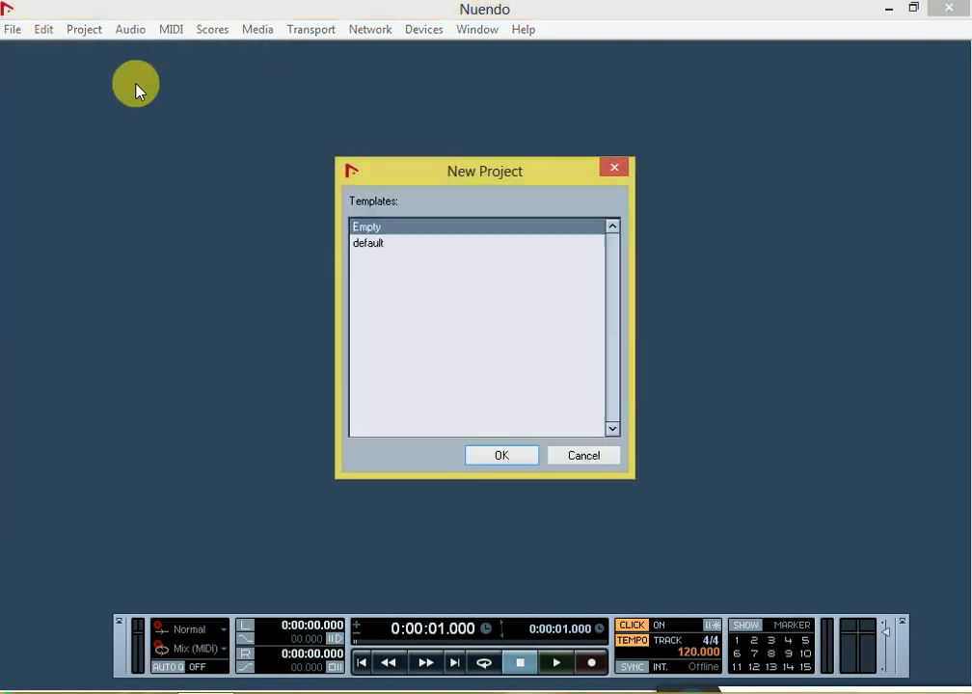
{"action": "left_click", "coordinate": [506, 460]}
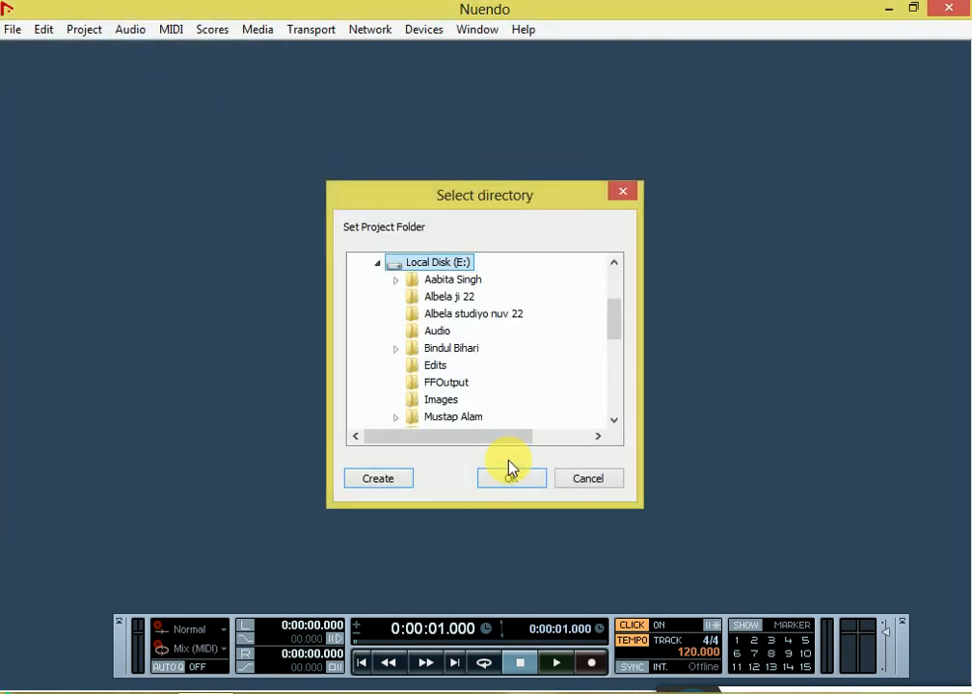
{"action": "left_click", "coordinate": [513, 478]}
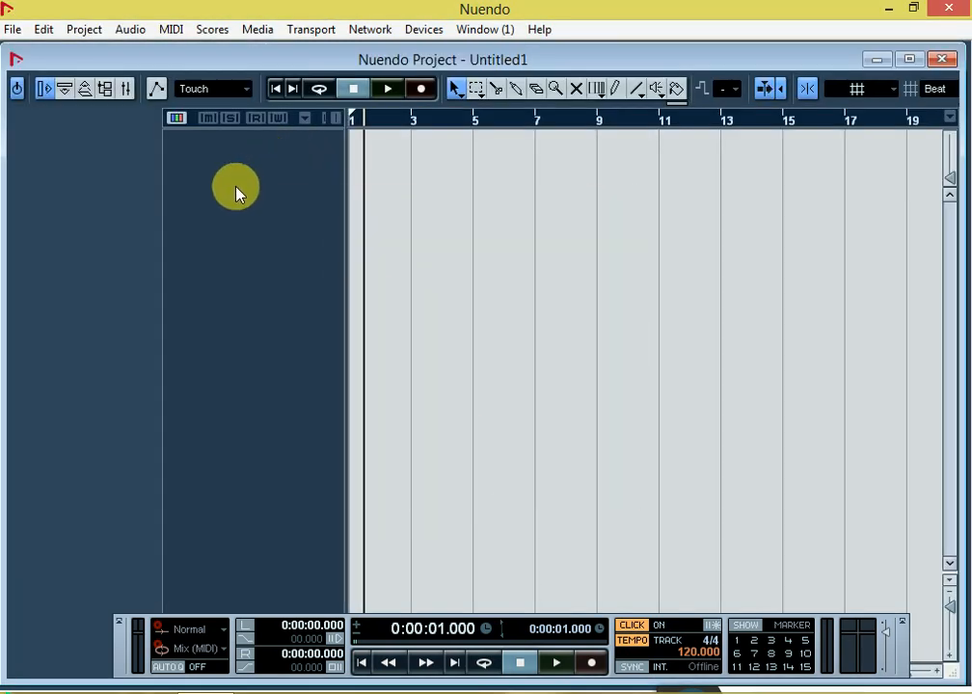
Add one mono audio track to the project and increase its track height.
{"action": "right_click", "coordinate": [238, 193]}
{"action": "left_click", "coordinate": [259, 205]}
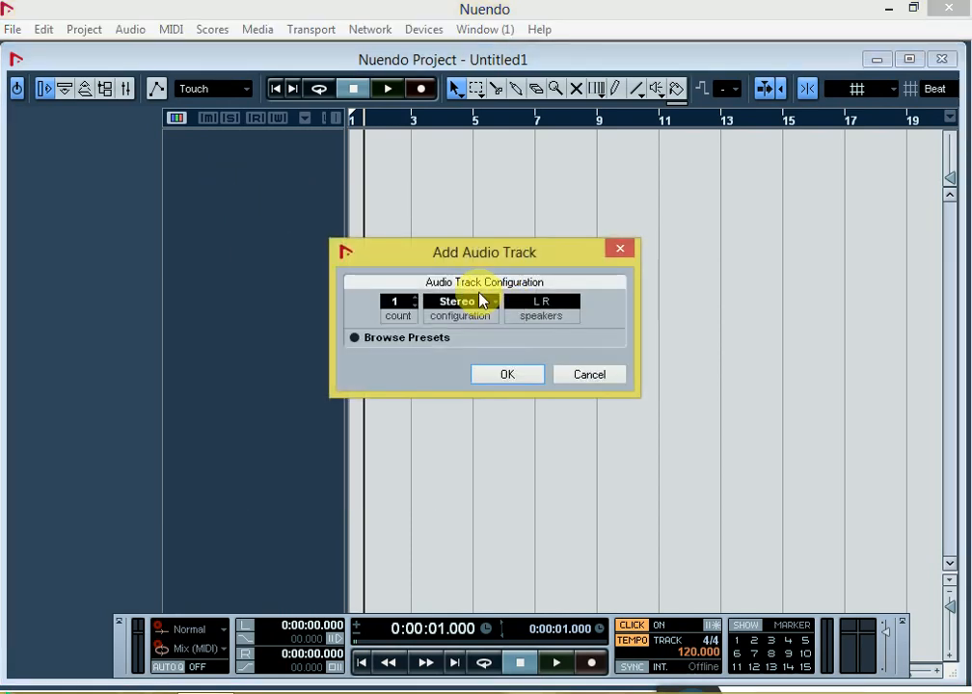
{"action": "left_click", "coordinate": [482, 301]}
{"action": "left_click", "coordinate": [486, 322]}
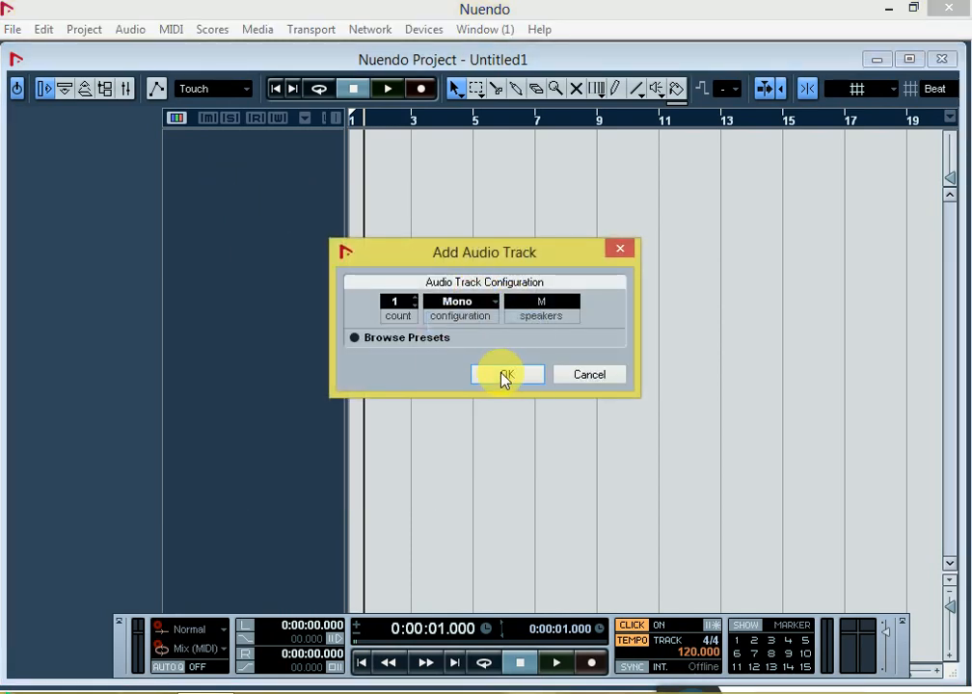
{"action": "left_click", "coordinate": [504, 376]}
{"action": "left_click_drag", "start_coordinate": [226, 172], "coordinate": [219, 275]}
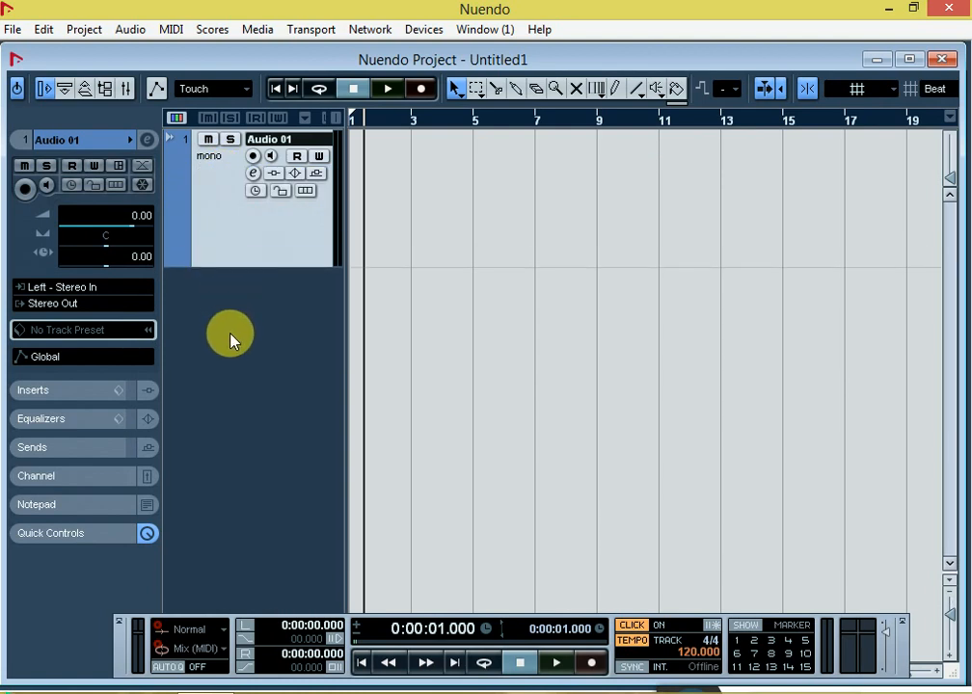
{"action": "left_click", "coordinate": [253, 175]}
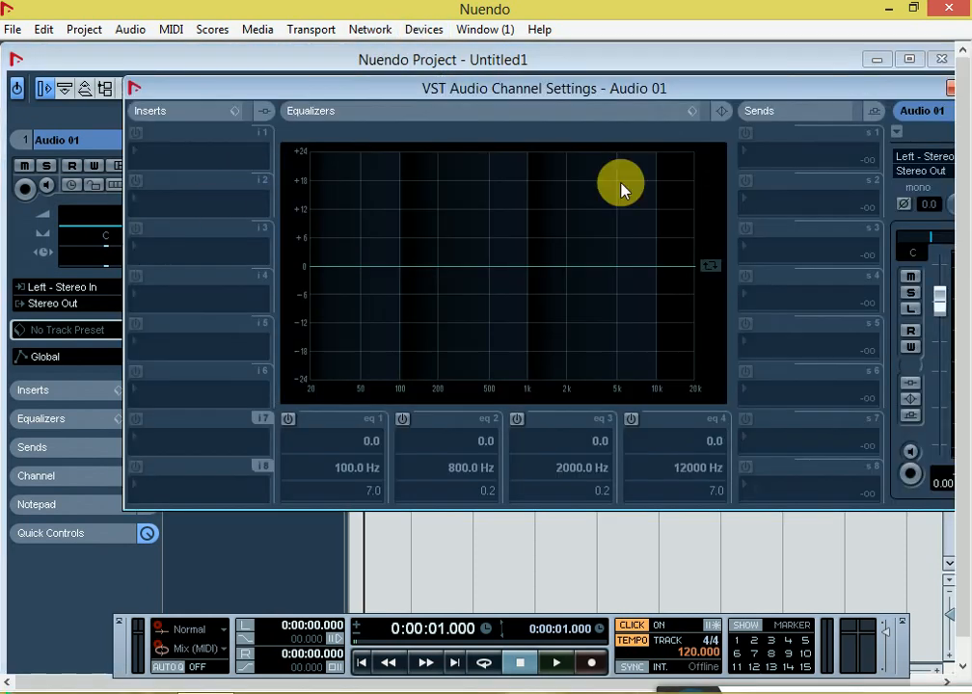
{"action": "left_click", "coordinate": [950, 90]}
{"action": "right_click", "coordinate": [221, 424]}
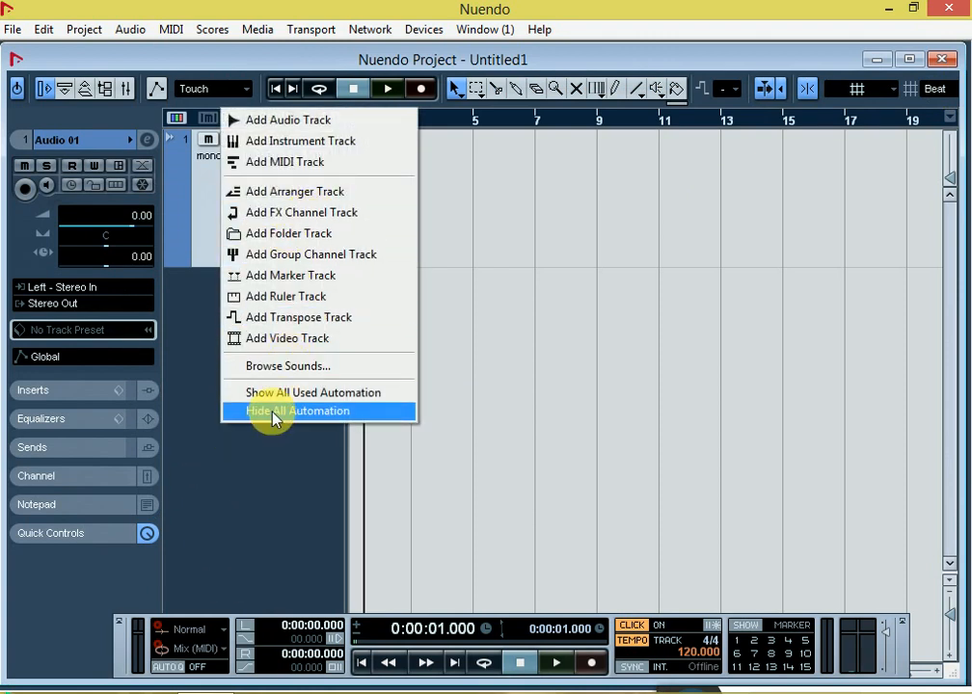
{"action": "left_click", "coordinate": [267, 481]}
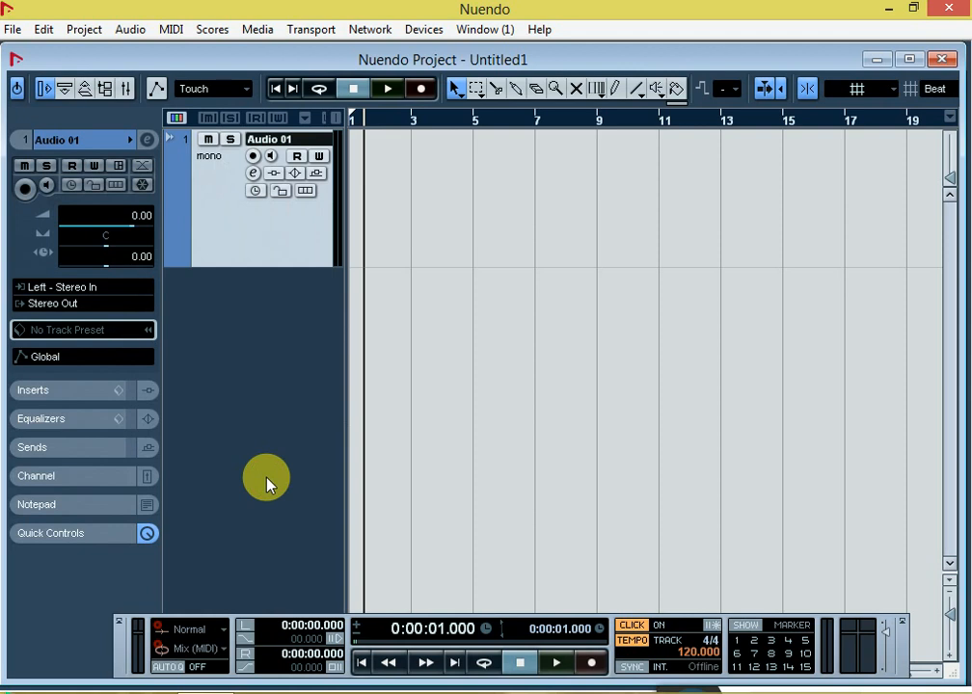
Open the mixer and add a stereo FX channel track with the MonoDelay effect.
{"action": "left_click", "coordinate": [426, 32]}
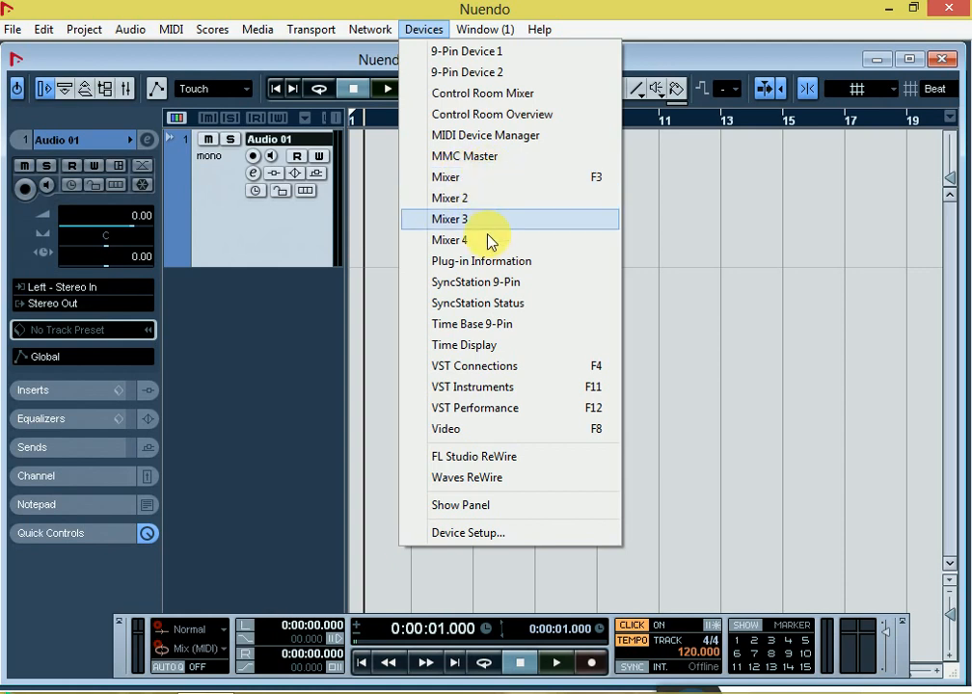
{"action": "left_click", "coordinate": [471, 180]}
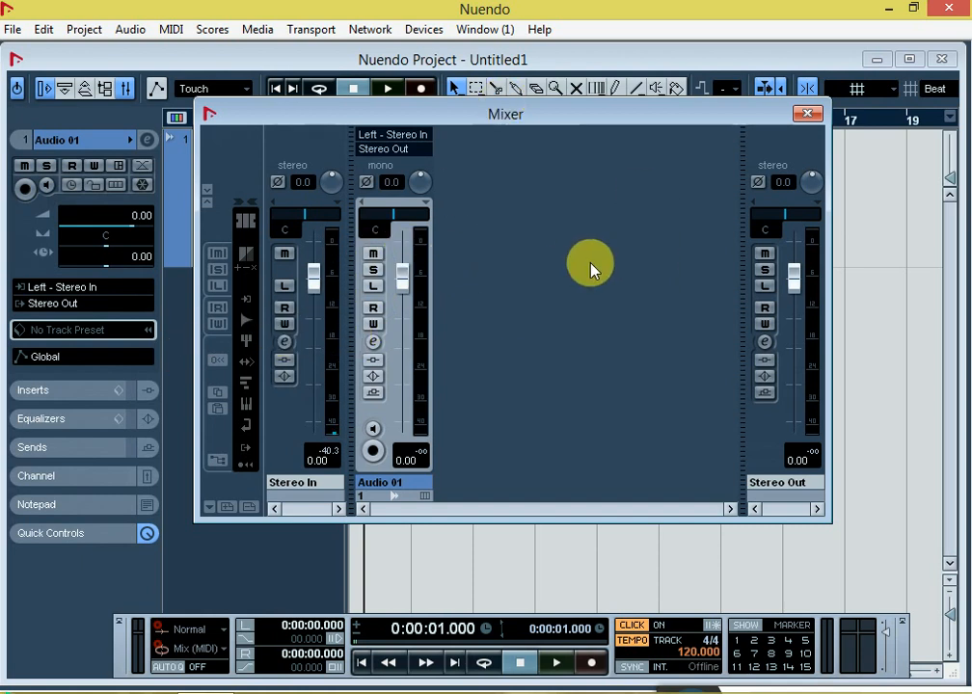
{"action": "right_click", "coordinate": [507, 225]}
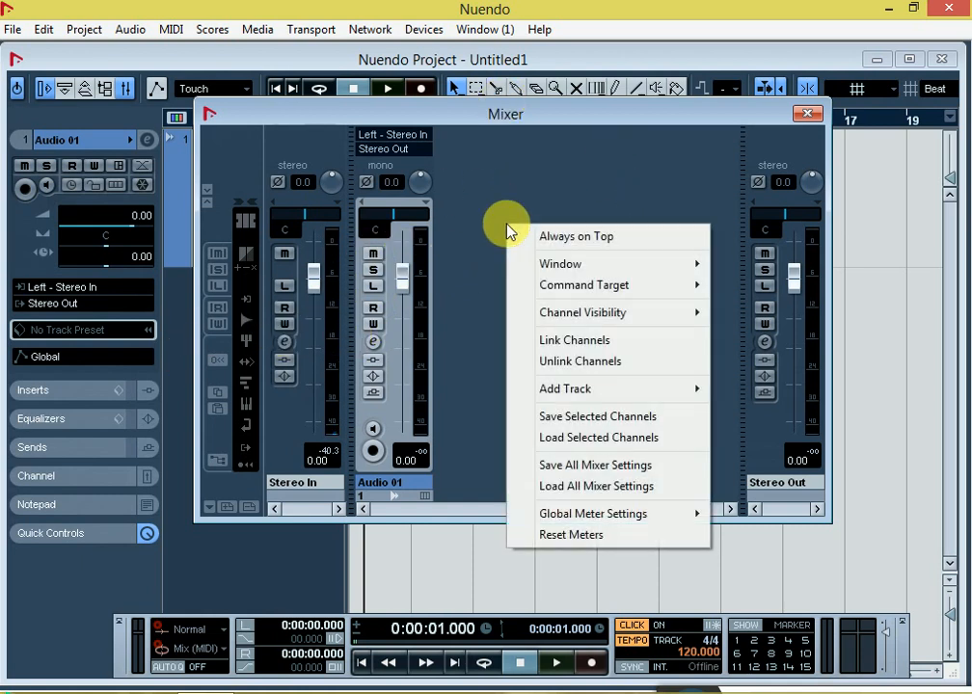
{"action": "mouse_move", "coordinate": [583, 390]}
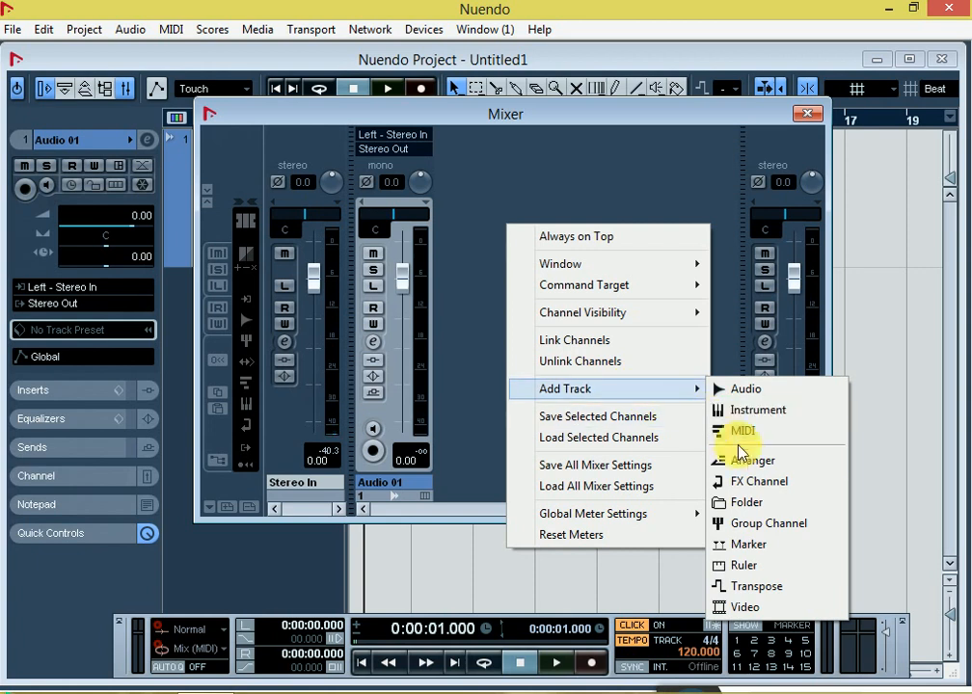
{"action": "left_click", "coordinate": [751, 485]}
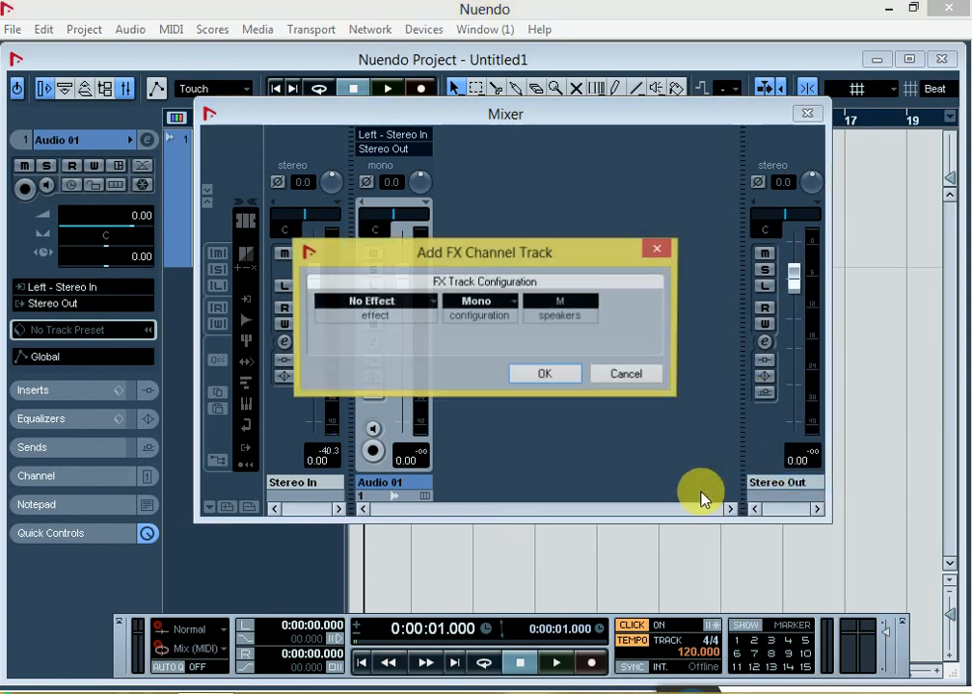
{"action": "left_click", "coordinate": [480, 303]}
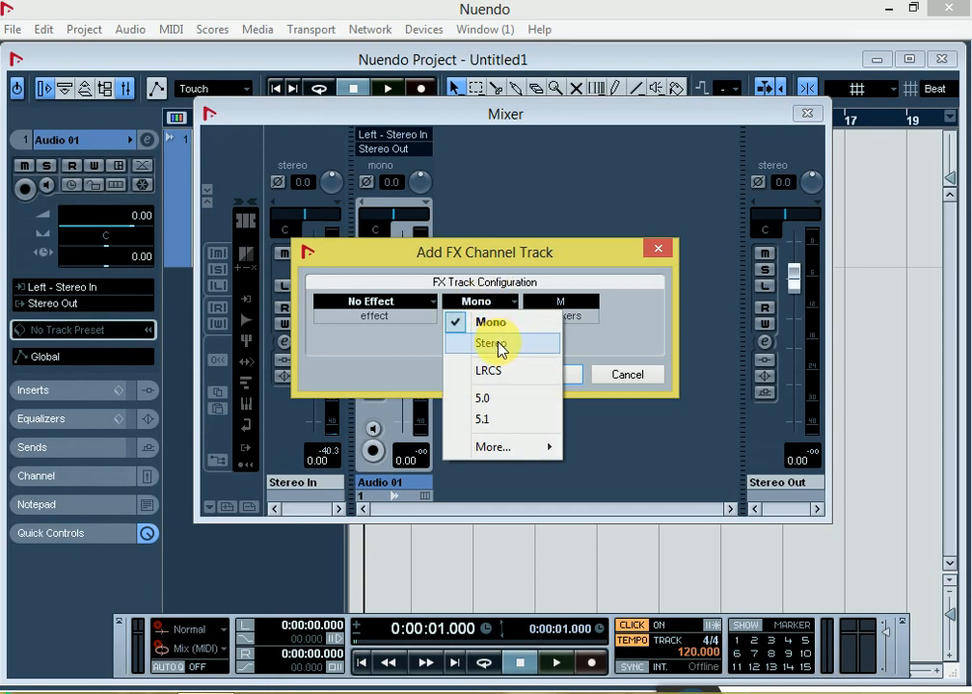
{"action": "left_click", "coordinate": [501, 345]}
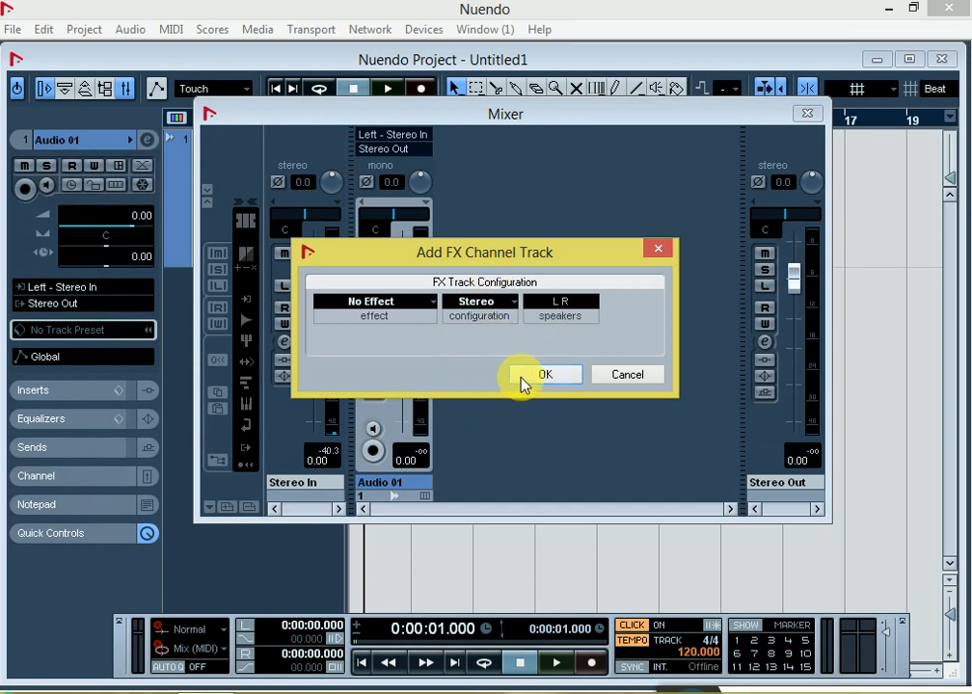
{"action": "left_click", "coordinate": [367, 308]}
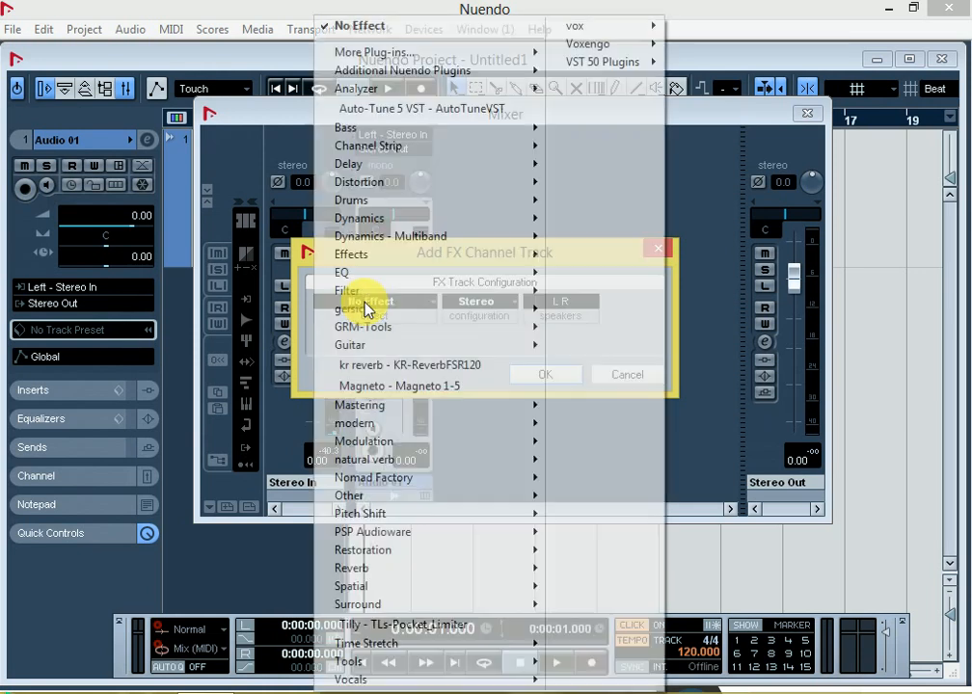
{"action": "mouse_move", "coordinate": [359, 168]}
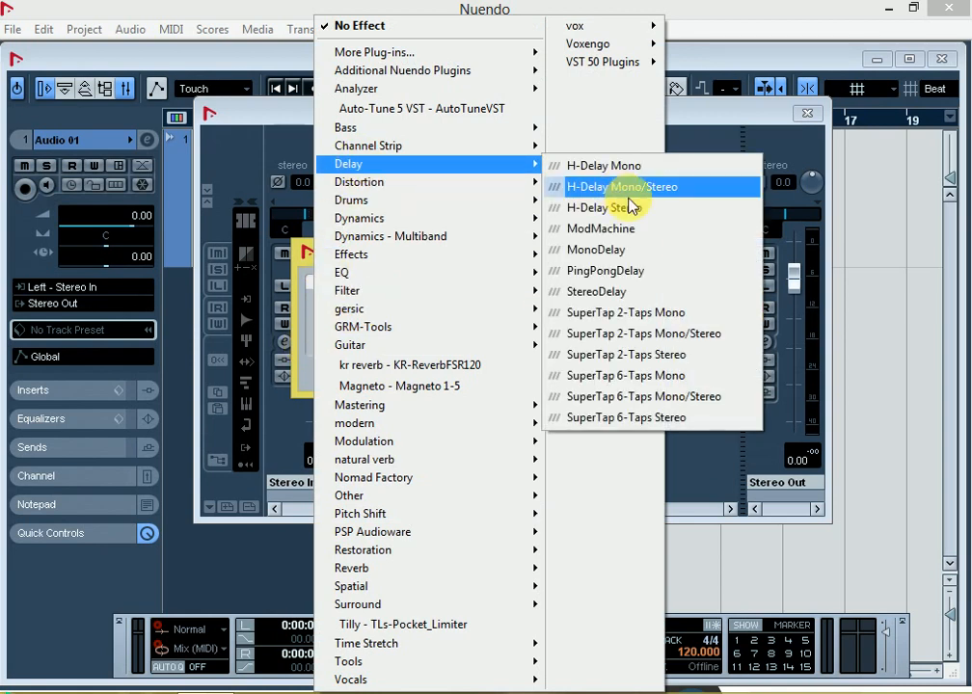
{"action": "left_click", "coordinate": [636, 259]}
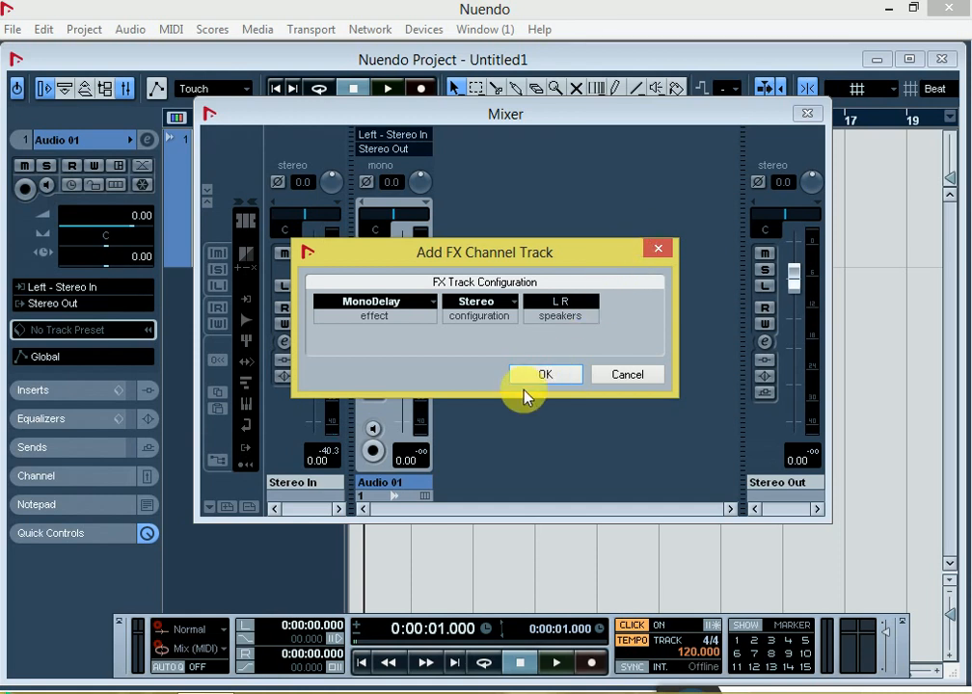
{"action": "left_click", "coordinate": [543, 374]}
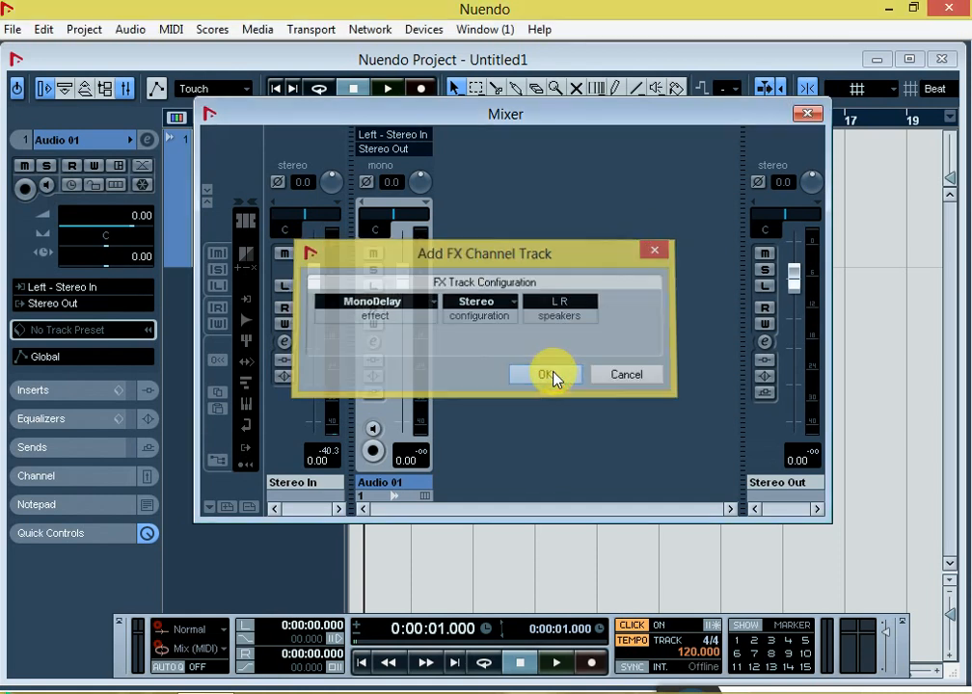
Load the Hicut Vocal Delay preset in the MonoDelay effect and bring the mixer back in front.
{"action": "left_click_drag", "start_coordinate": [687, 241], "coordinate": [598, 103]}
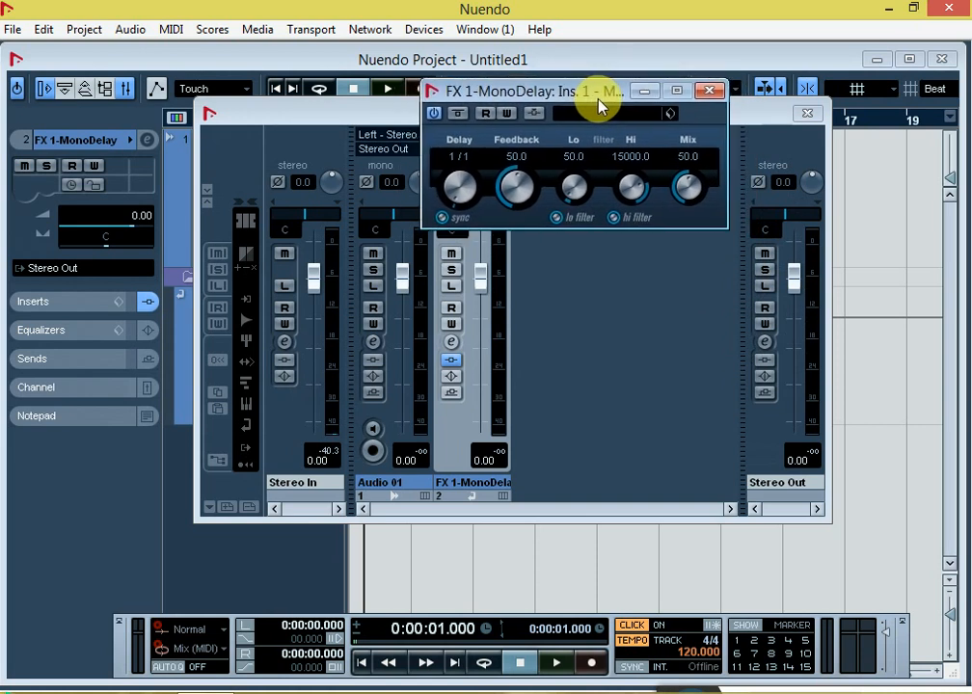
{"action": "left_click", "coordinate": [588, 115]}
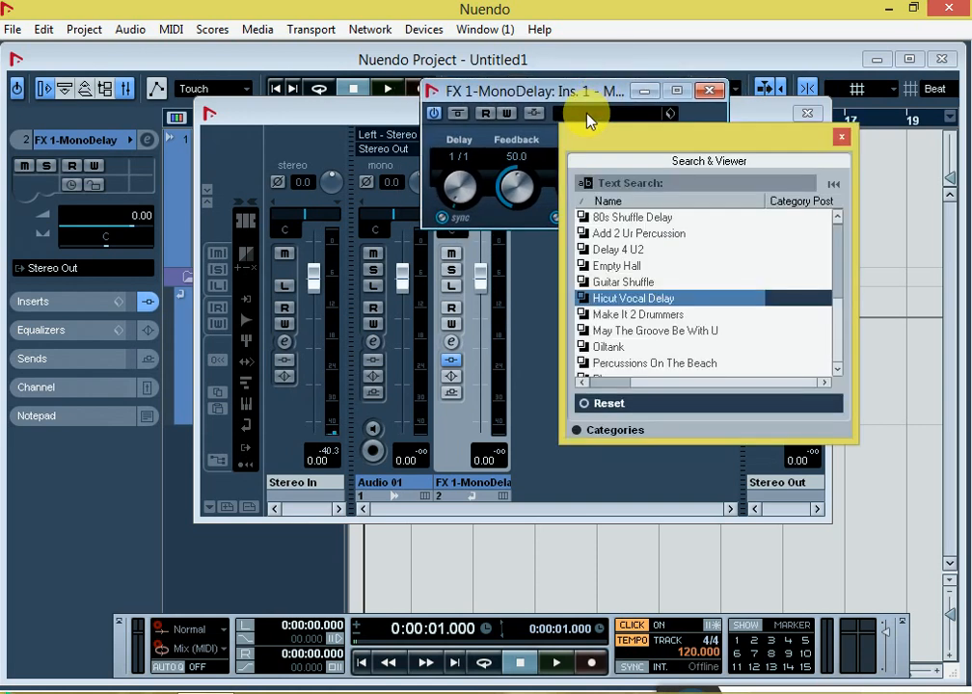
{"action": "left_click", "coordinate": [627, 317]}
{"action": "double_click", "coordinate": [629, 301]}
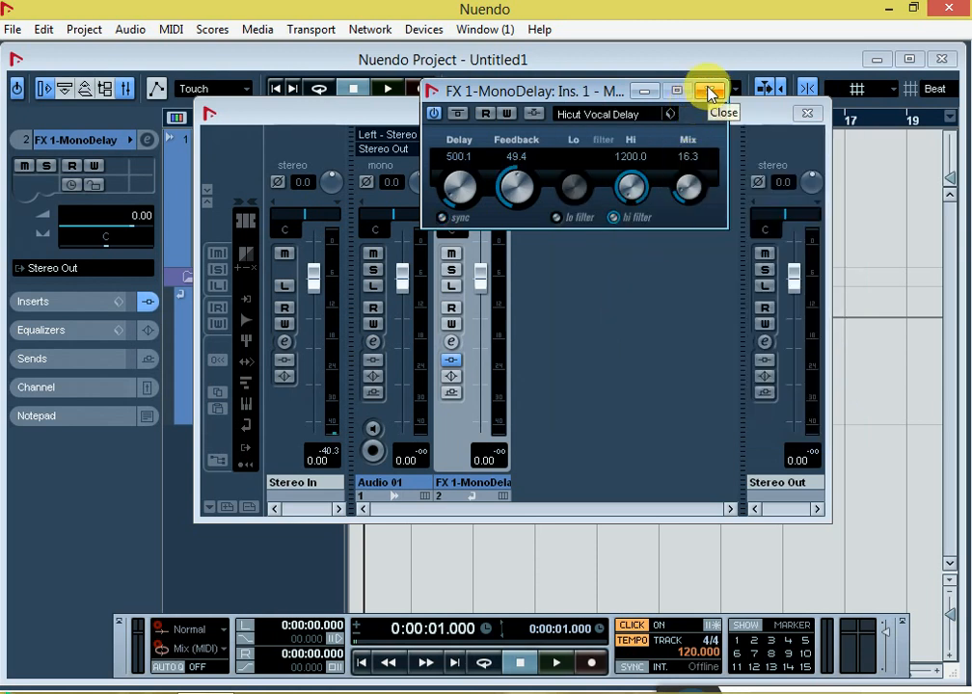
{"action": "left_click", "coordinate": [783, 113]}
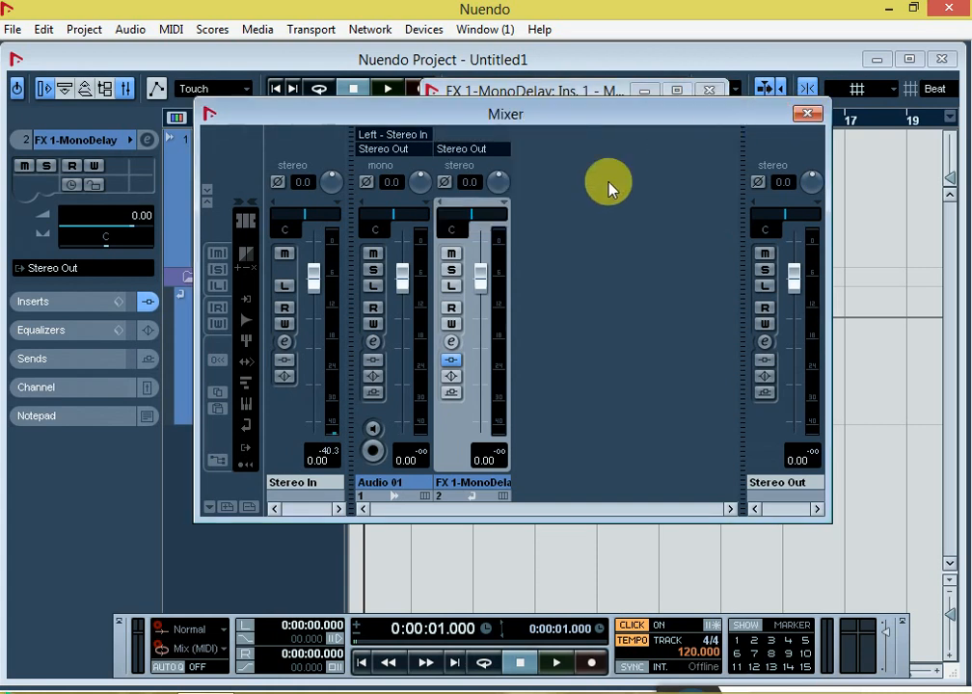
{"action": "left_click_drag", "start_coordinate": [548, 120], "coordinate": [482, 183]}
{"action": "left_click", "coordinate": [379, 406]}
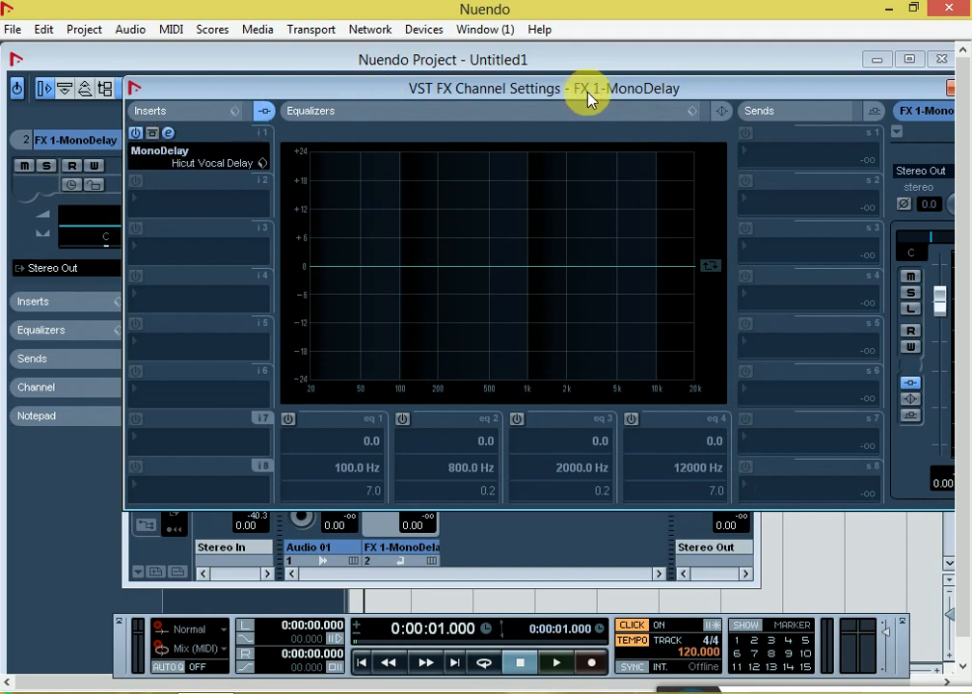
{"action": "left_click_drag", "start_coordinate": [588, 96], "coordinate": [521, 98]}
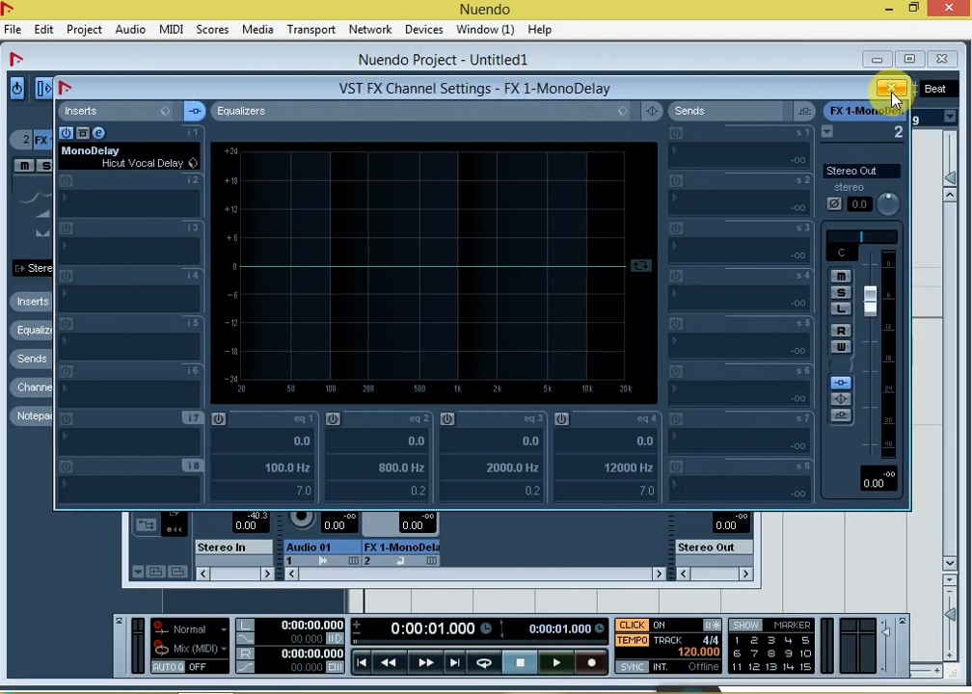
{"action": "left_click", "coordinate": [892, 89]}
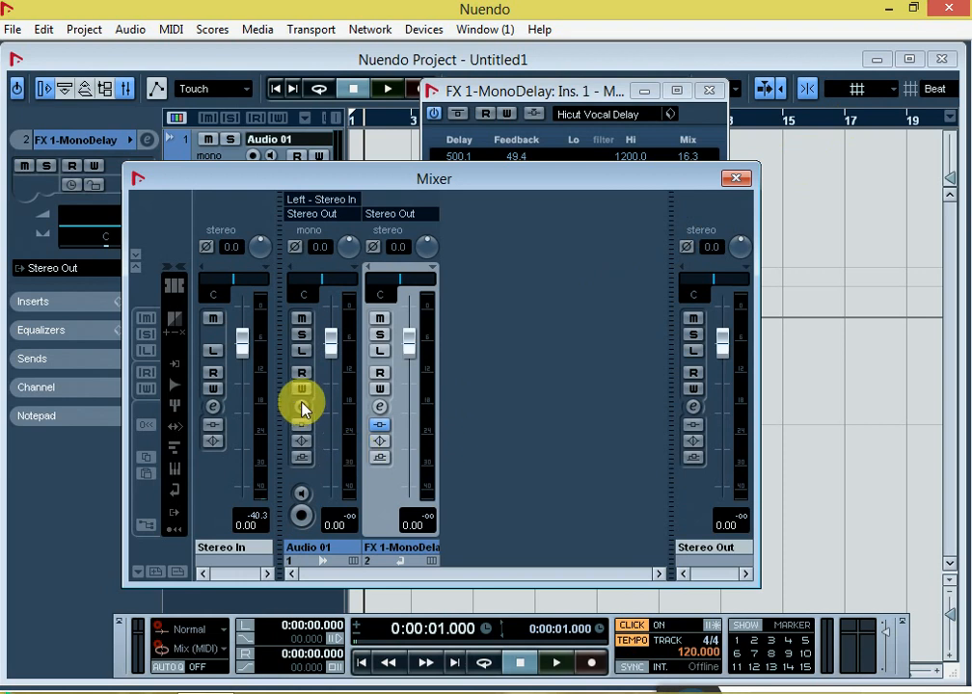
Route send 1 of the Audio 01 channel to FX 1-MonoDelay, activate it and set its level to about -8.55.
{"action": "left_click", "coordinate": [301, 406]}
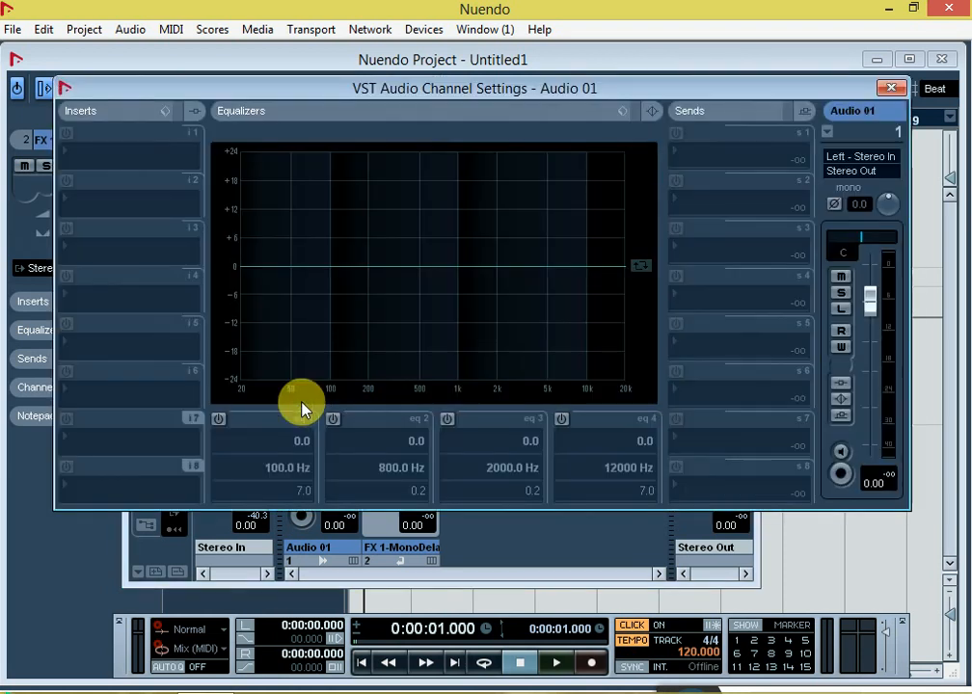
{"action": "left_click", "coordinate": [714, 149]}
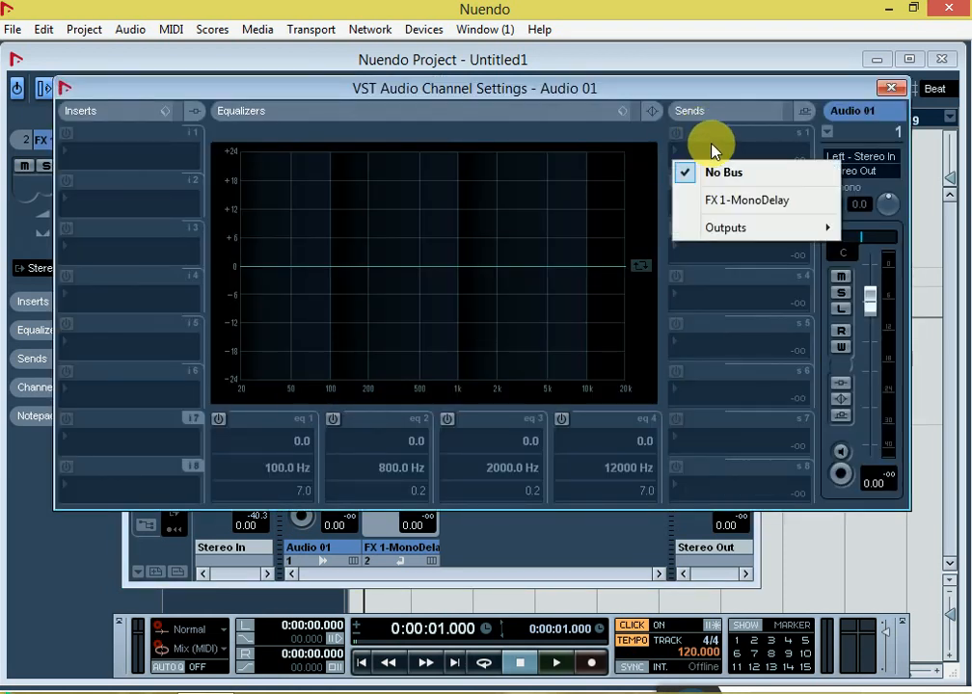
{"action": "left_click", "coordinate": [746, 202]}
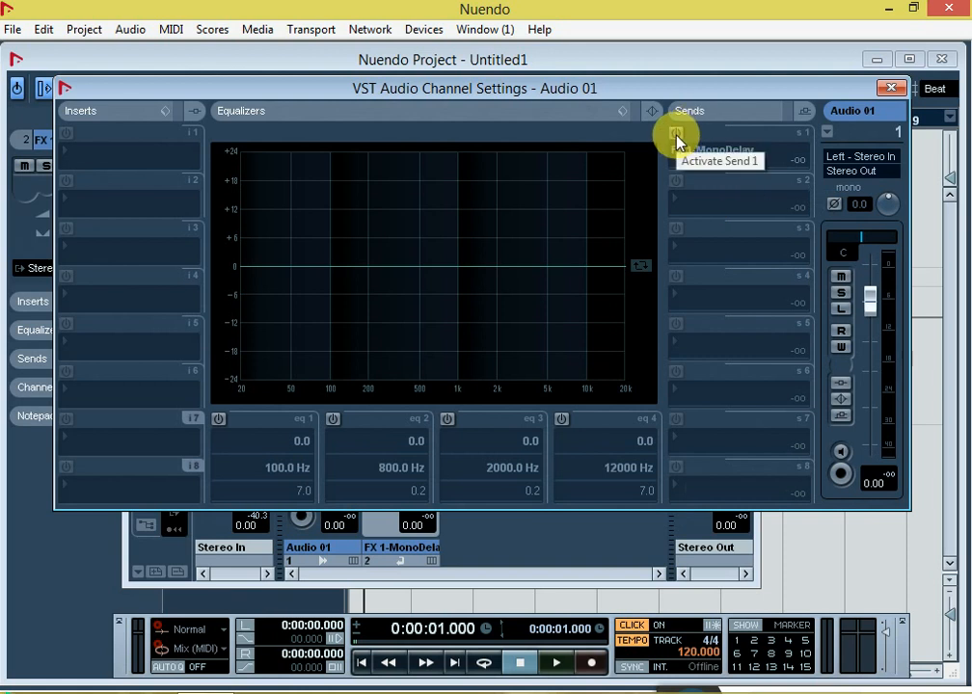
{"action": "left_click", "coordinate": [676, 135]}
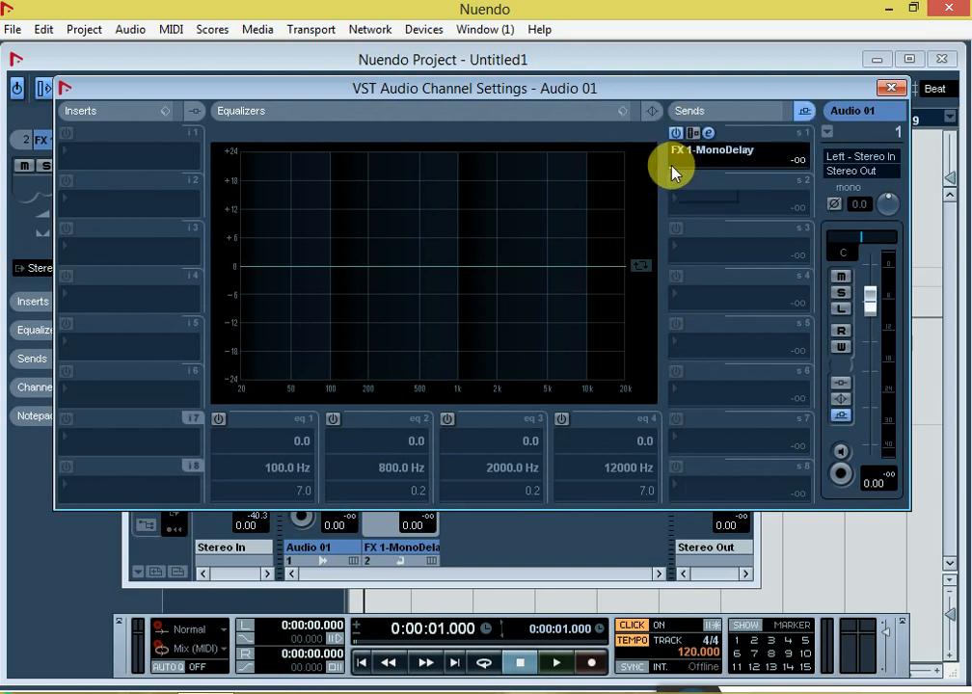
{"action": "left_click_drag", "start_coordinate": [677, 170], "coordinate": [740, 178]}
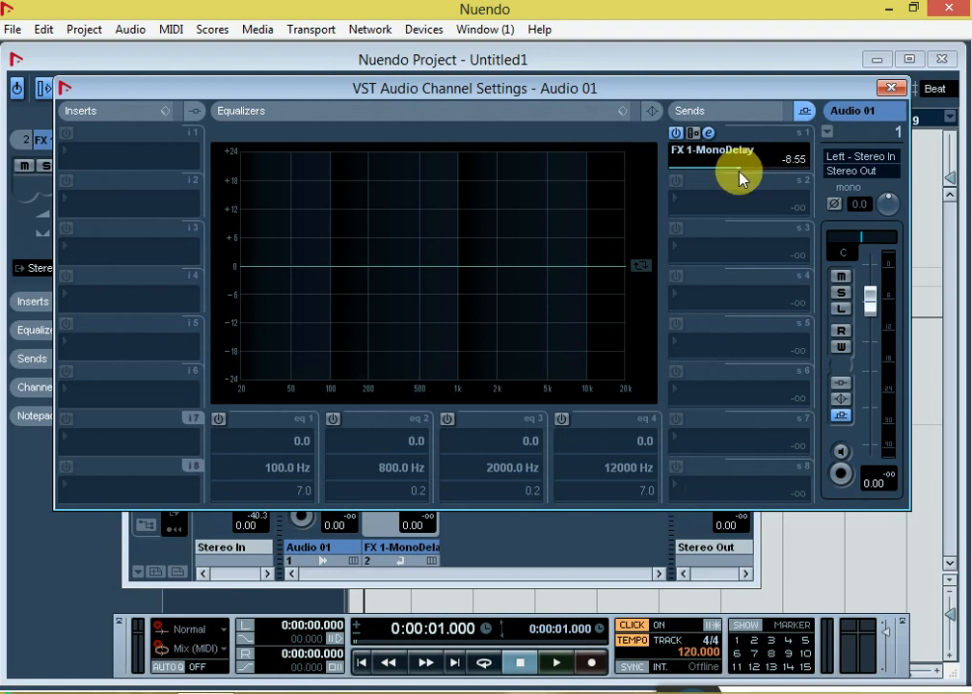
{"action": "left_click", "coordinate": [891, 88]}
Add a second stereo FX channel track with the StereoDelay effect.
{"action": "right_click", "coordinate": [495, 334]}
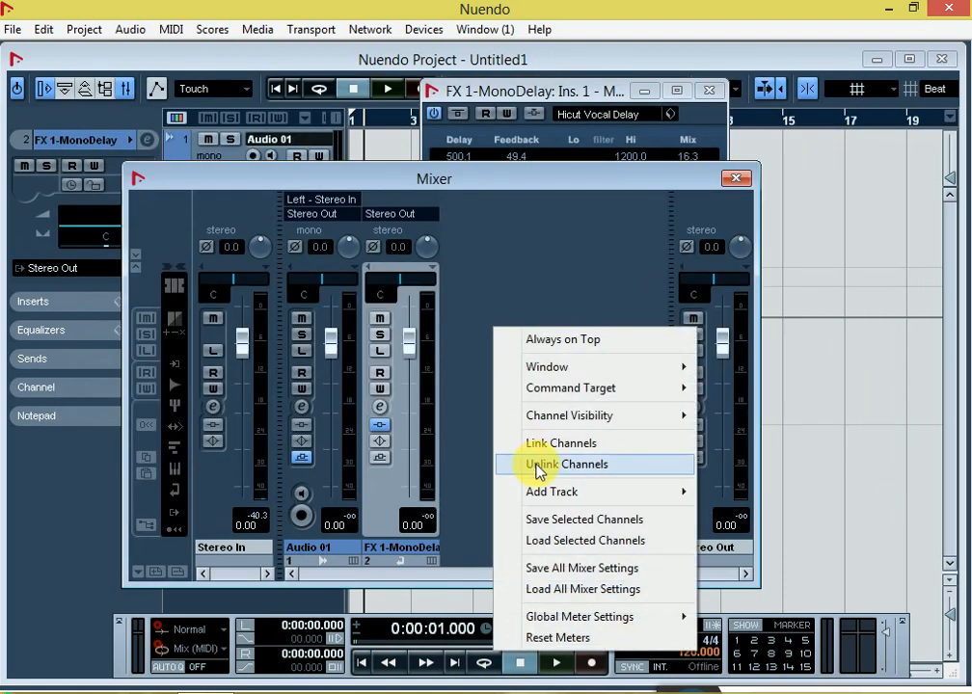
{"action": "mouse_move", "coordinate": [560, 493]}
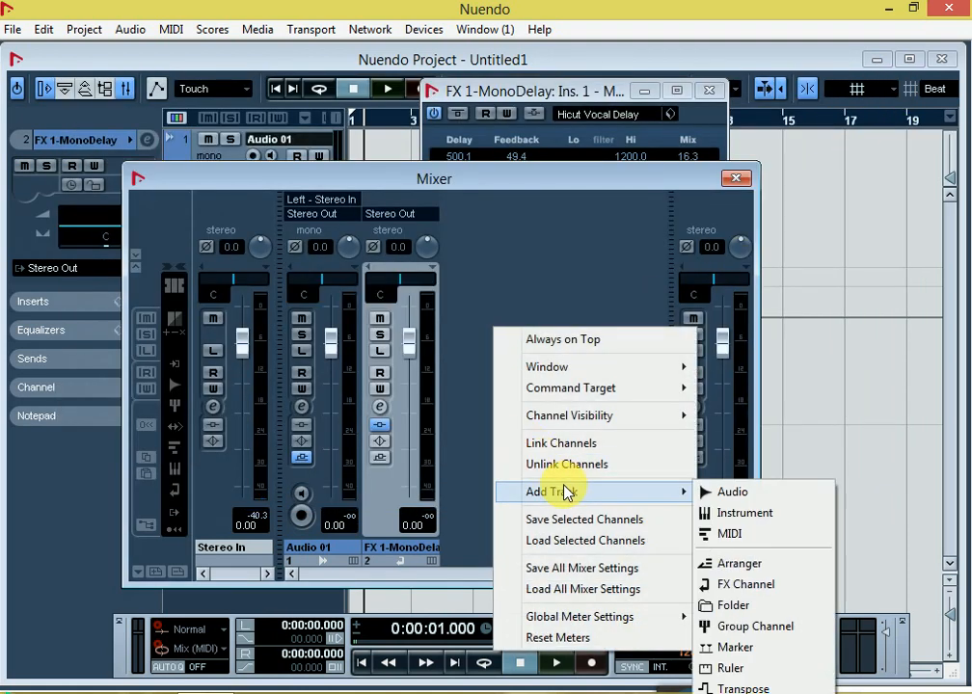
{"action": "left_click", "coordinate": [752, 586]}
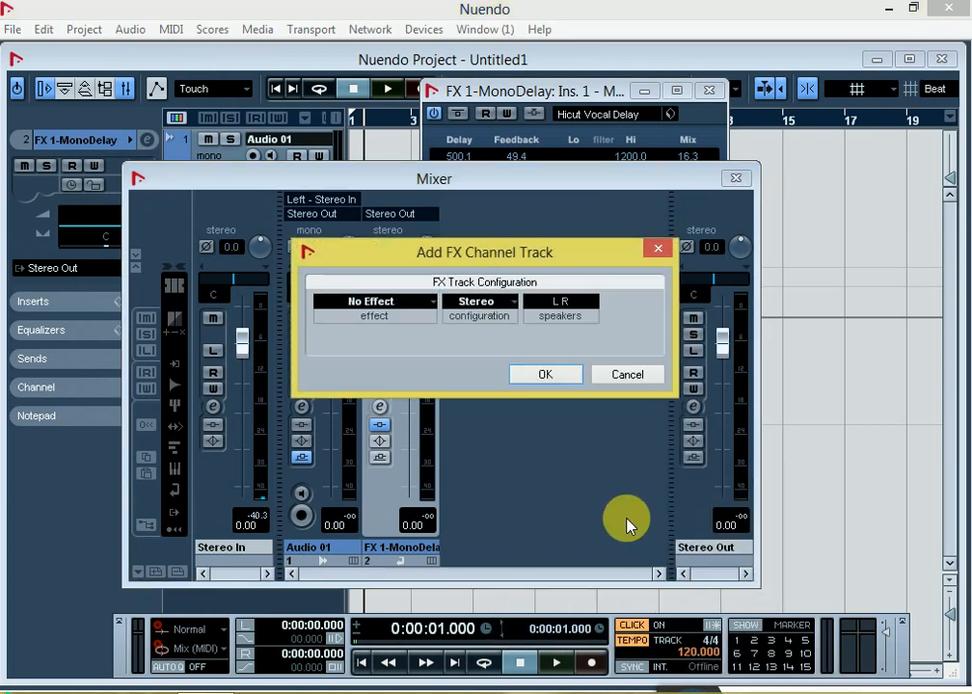
{"action": "left_click", "coordinate": [391, 306]}
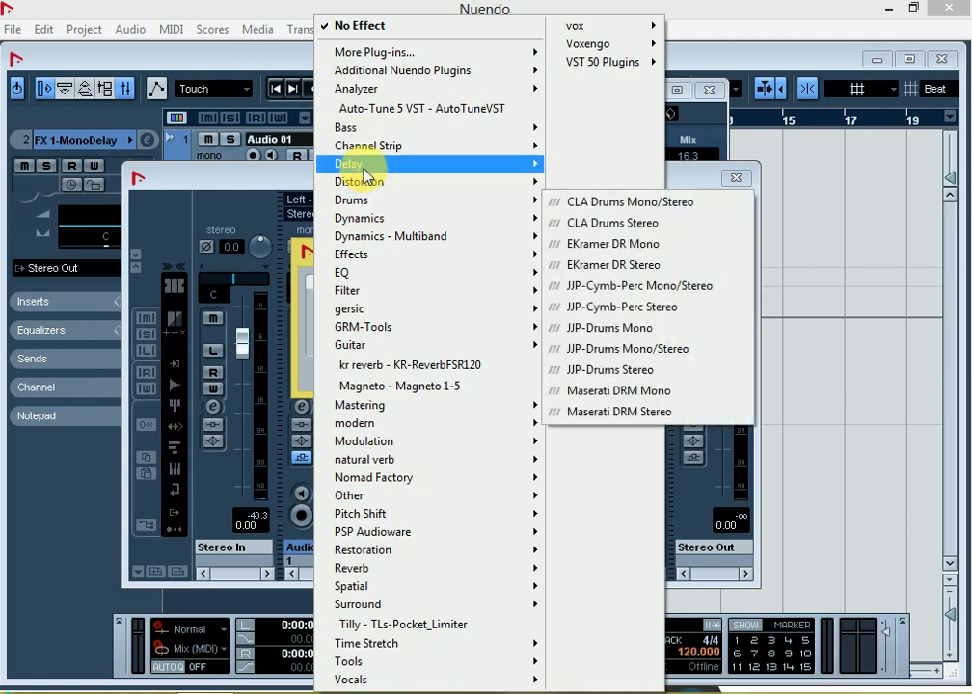
{"action": "mouse_move", "coordinate": [364, 174]}
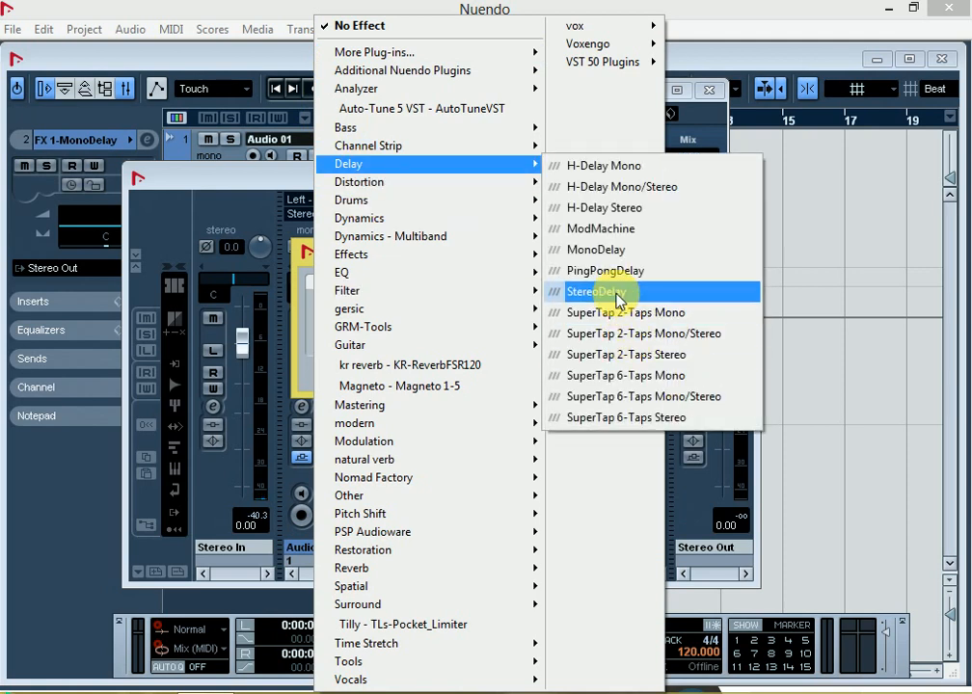
{"action": "left_click", "coordinate": [619, 293]}
{"action": "left_click", "coordinate": [544, 373]}
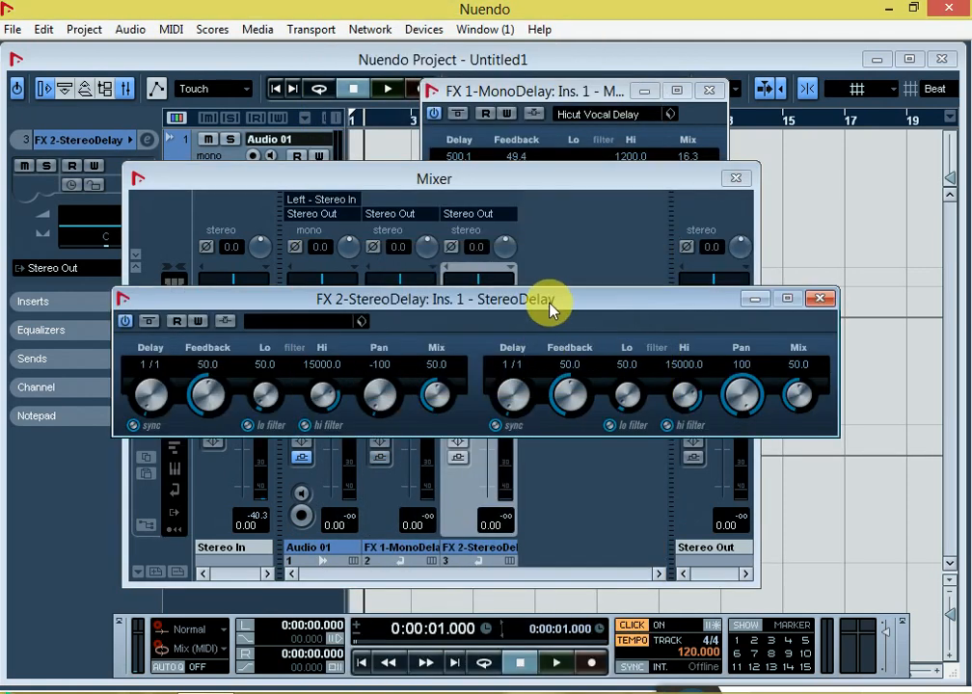
Load the Answer Delay preset in the StereoDelay effect and close the effect window.
{"action": "left_click_drag", "start_coordinate": [550, 305], "coordinate": [578, 130]}
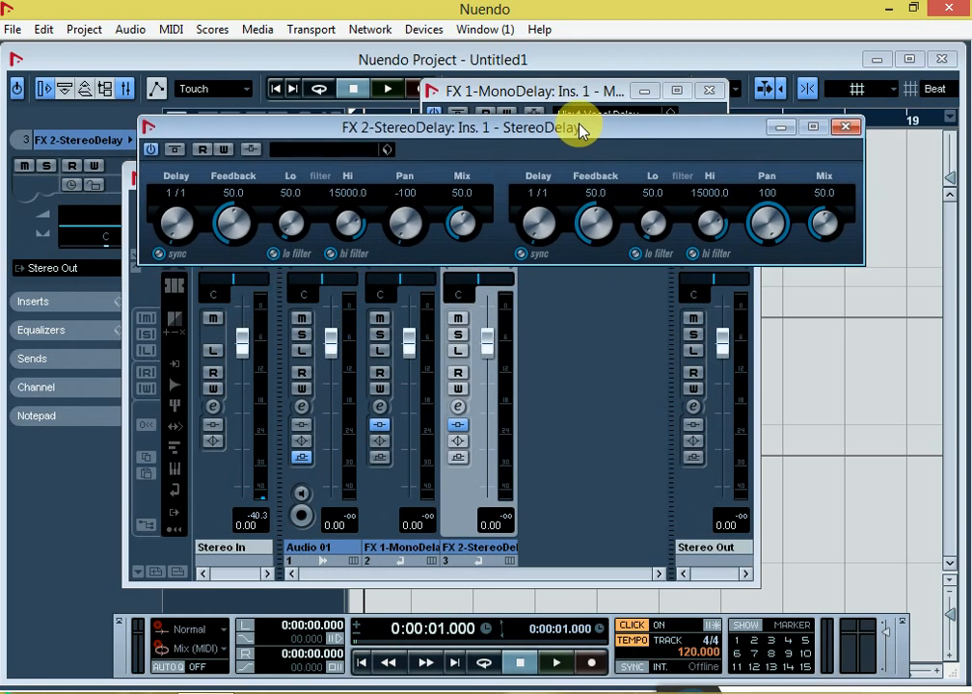
{"action": "left_click", "coordinate": [330, 152]}
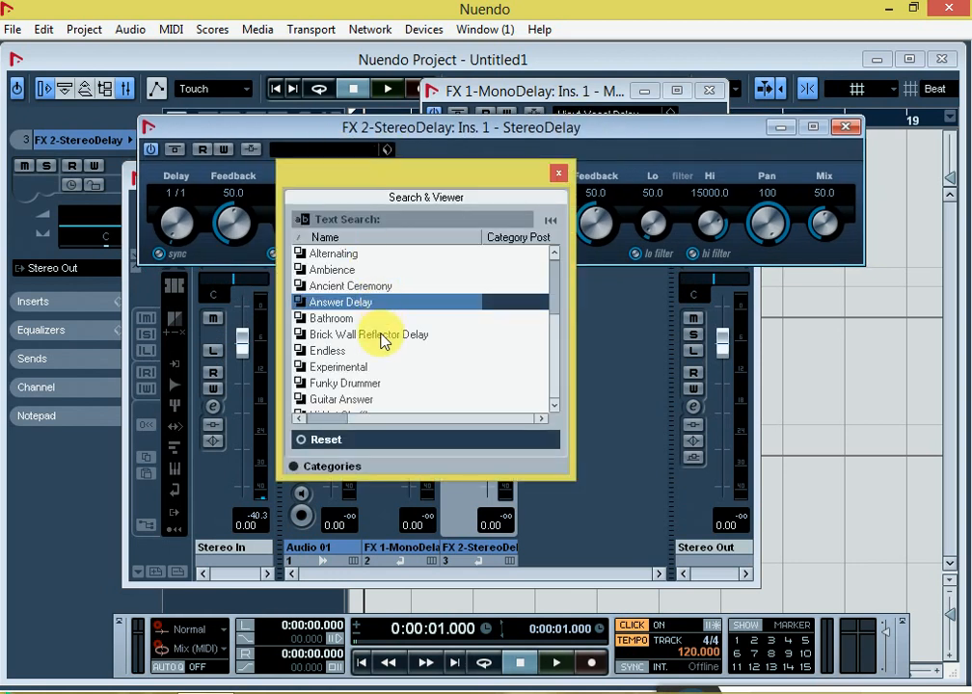
{"action": "left_click", "coordinate": [349, 319]}
{"action": "double_click", "coordinate": [342, 302]}
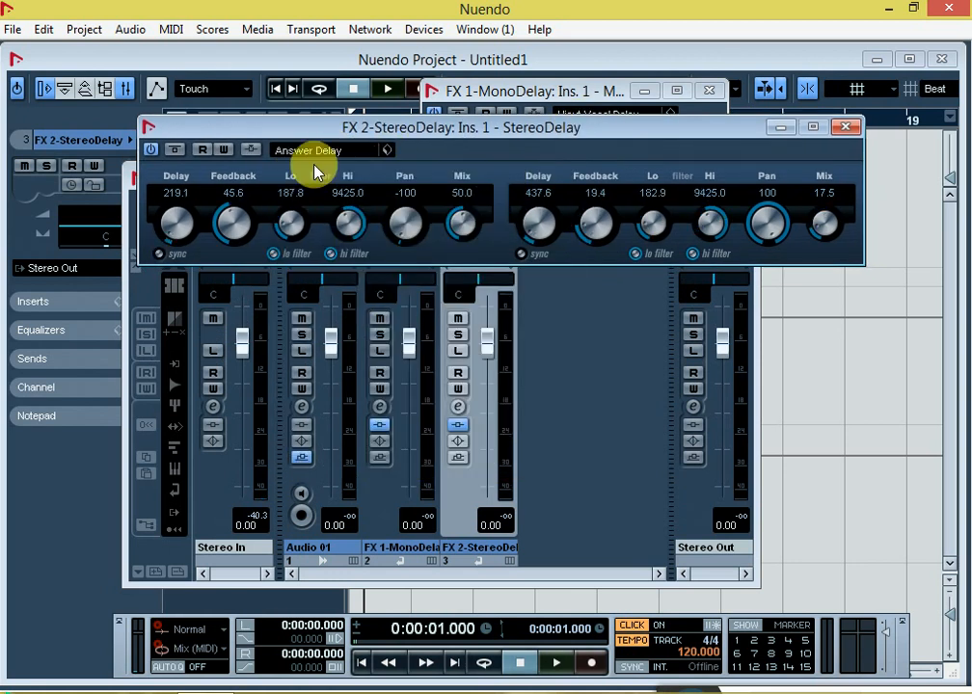
{"action": "left_click", "coordinate": [846, 128]}
{"action": "left_click", "coordinate": [380, 406]}
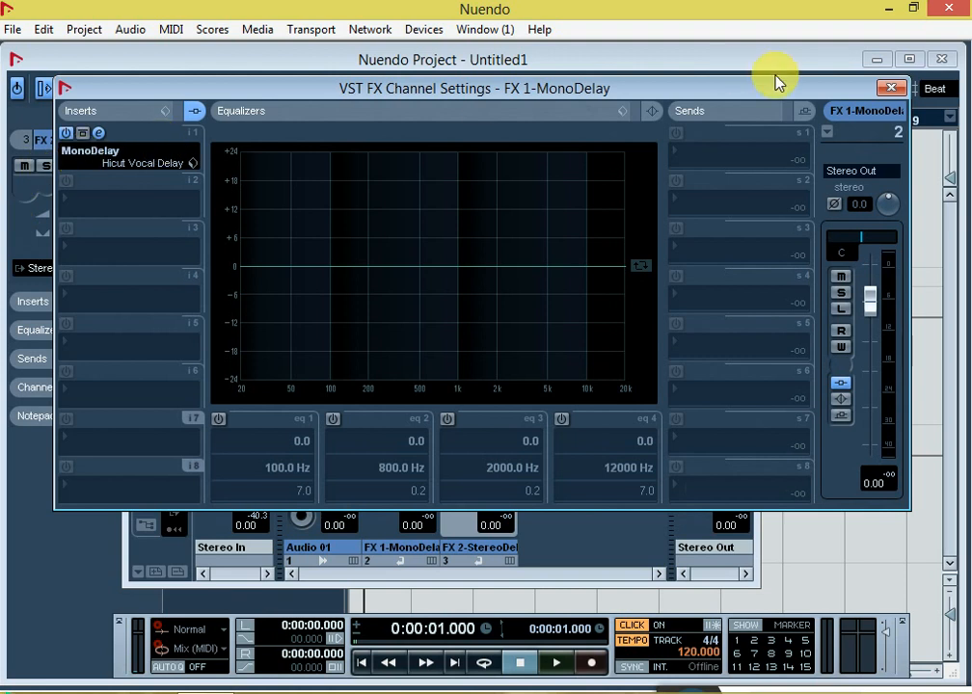
{"action": "left_click", "coordinate": [891, 88]}
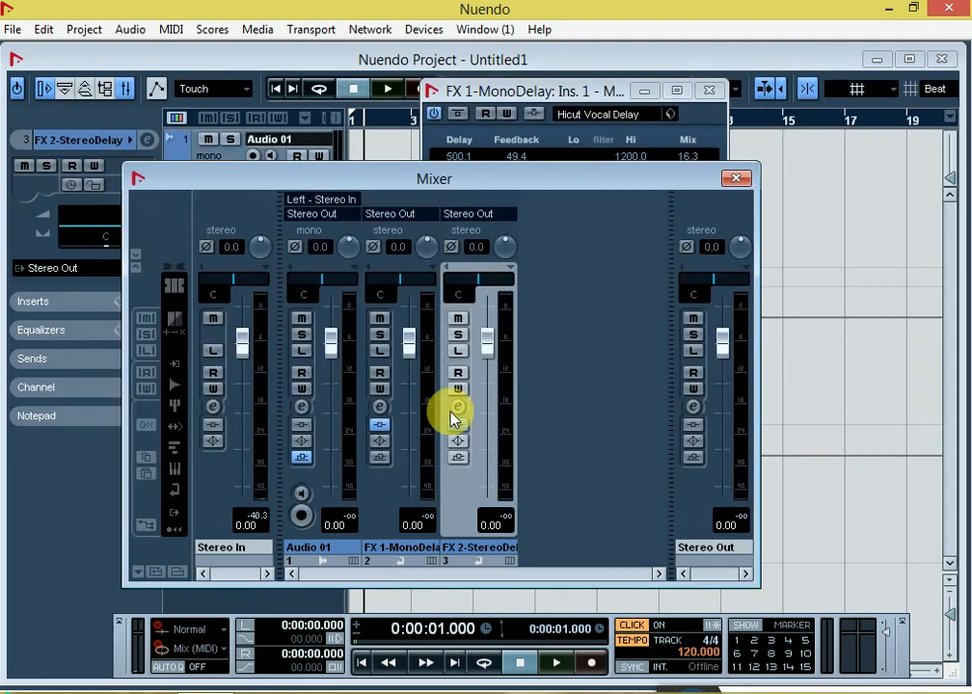
{"action": "left_click", "coordinate": [301, 406]}
{"action": "left_click", "coordinate": [891, 88]}
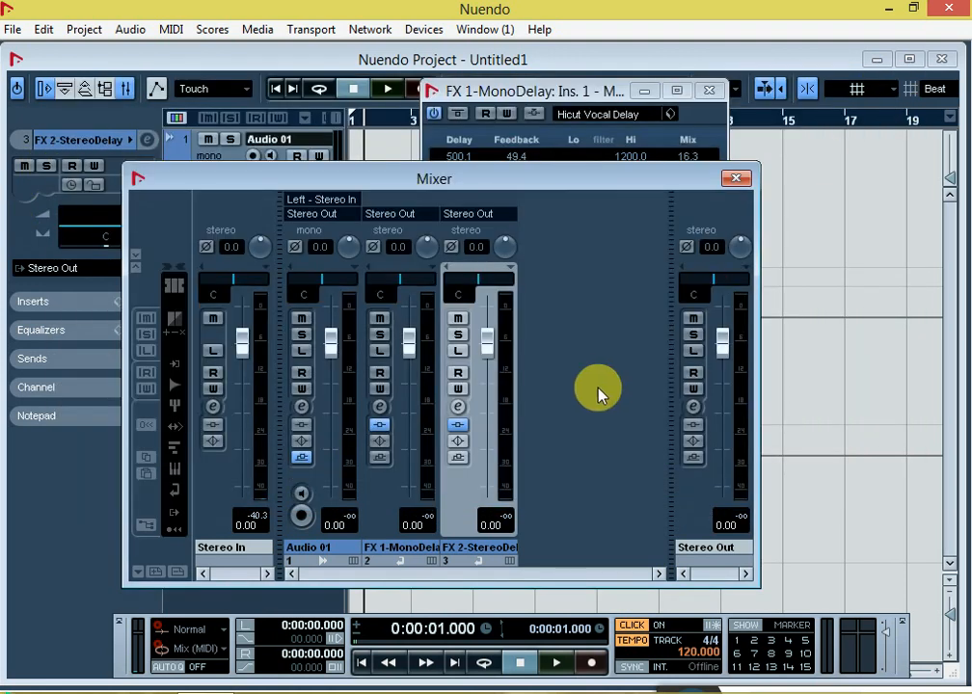
{"action": "left_click", "coordinate": [458, 406]}
Route send 2 of the Audio 01 channel to FX 2-StereoDelay, activate it and set its level to about -8.55.
{"action": "left_click", "coordinate": [300, 405]}
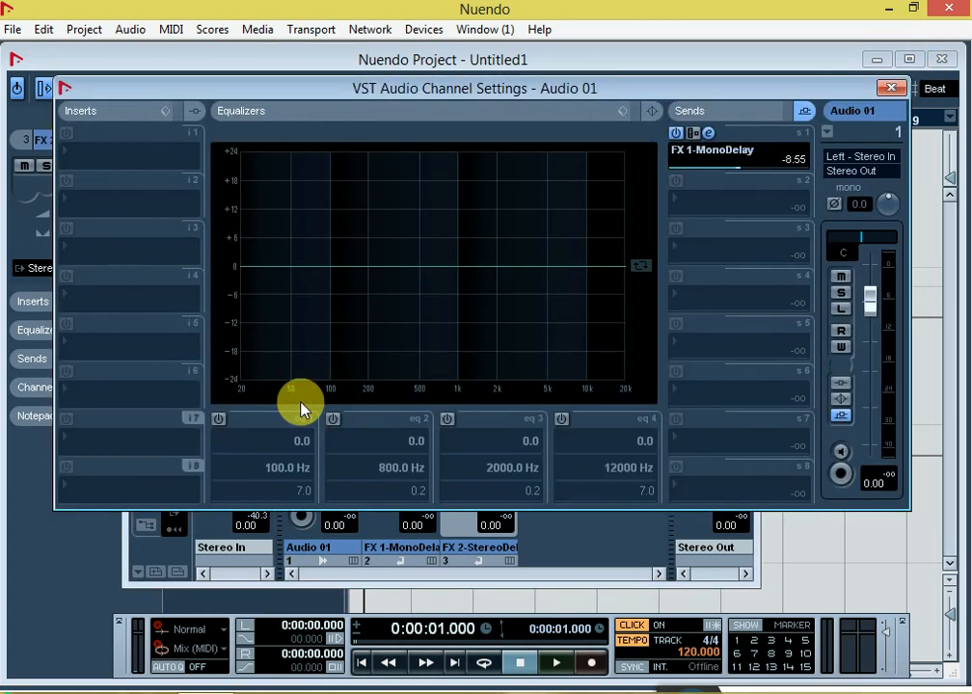
{"action": "left_click", "coordinate": [696, 195]}
{"action": "left_click", "coordinate": [745, 270]}
{"action": "left_click", "coordinate": [678, 181]}
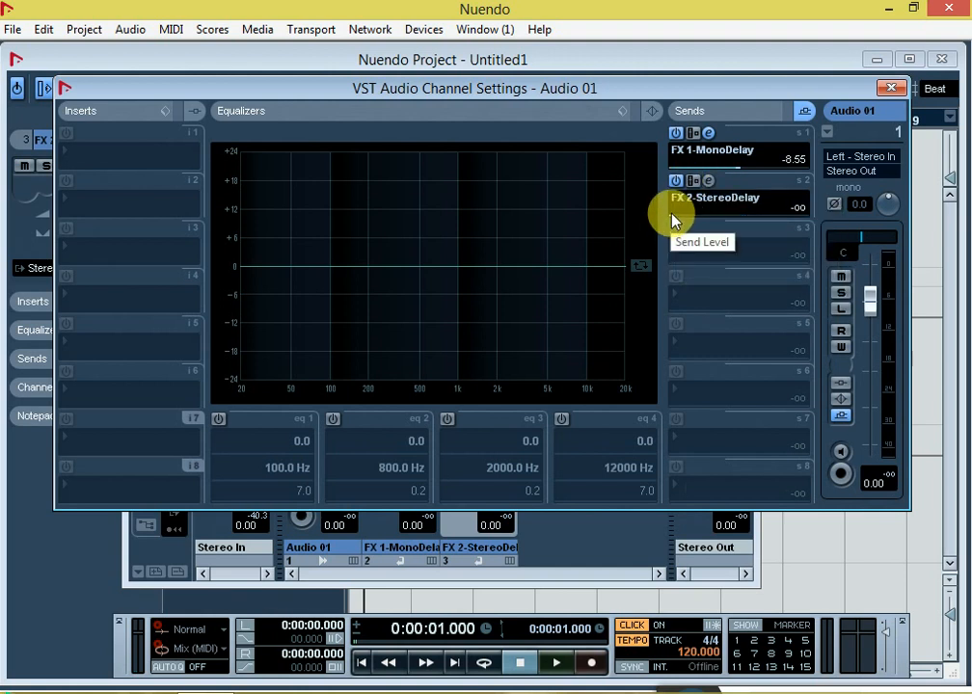
{"action": "left_click_drag", "start_coordinate": [672, 222], "coordinate": [725, 222]}
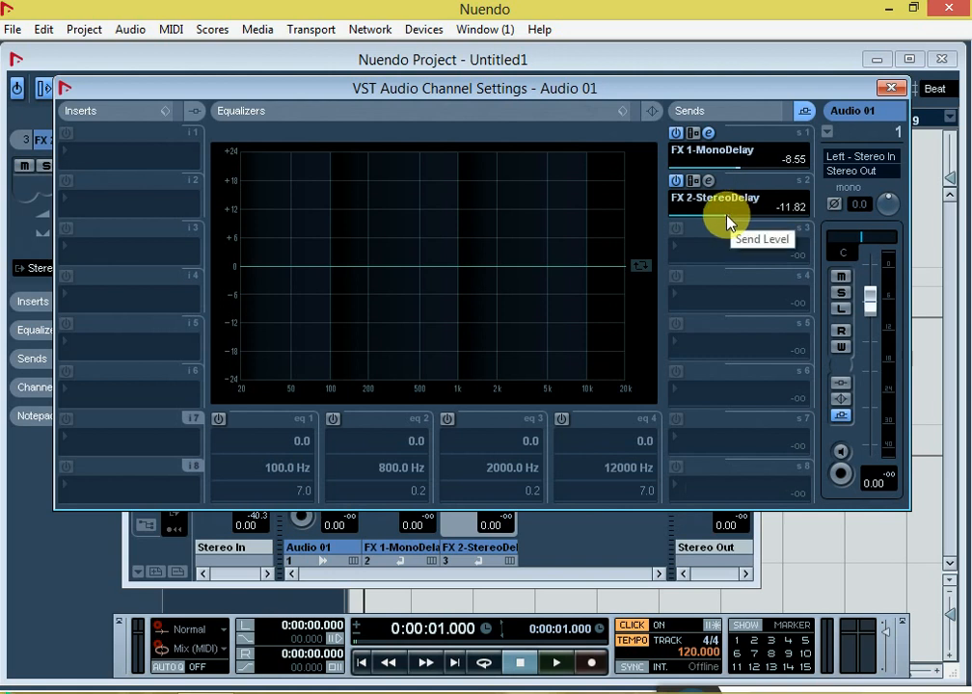
{"action": "mouse_move", "coordinate": [731, 219]}
{"action": "left_mouse_down"}
{"action": "mouse_move", "coordinate": [718, 227]}
{"action": "mouse_move", "coordinate": [741, 228]}
{"action": "left_mouse_up"}
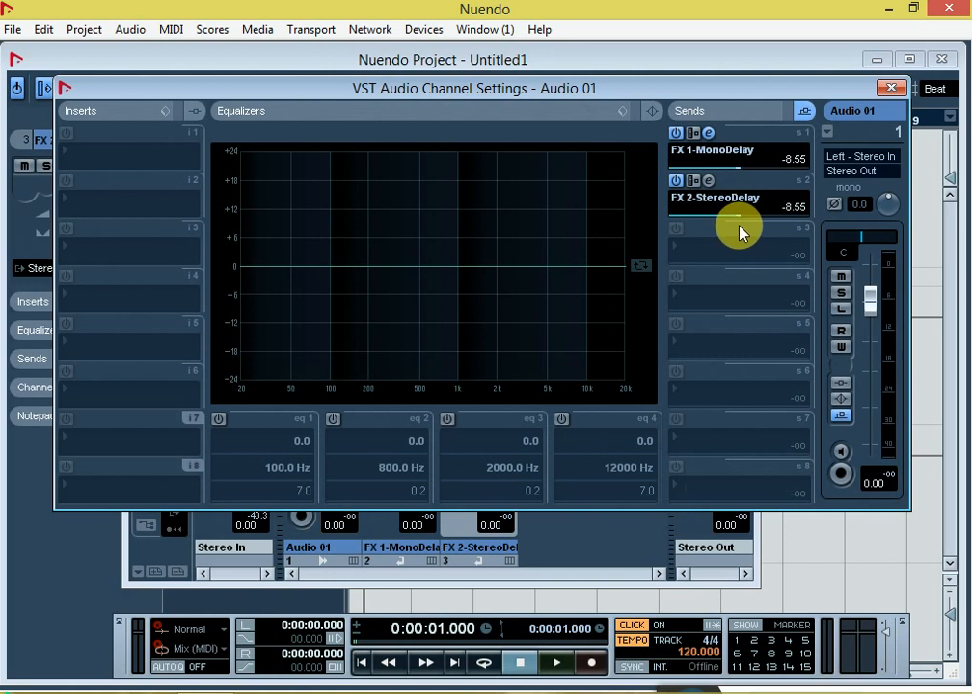
{"action": "left_click", "coordinate": [889, 89]}
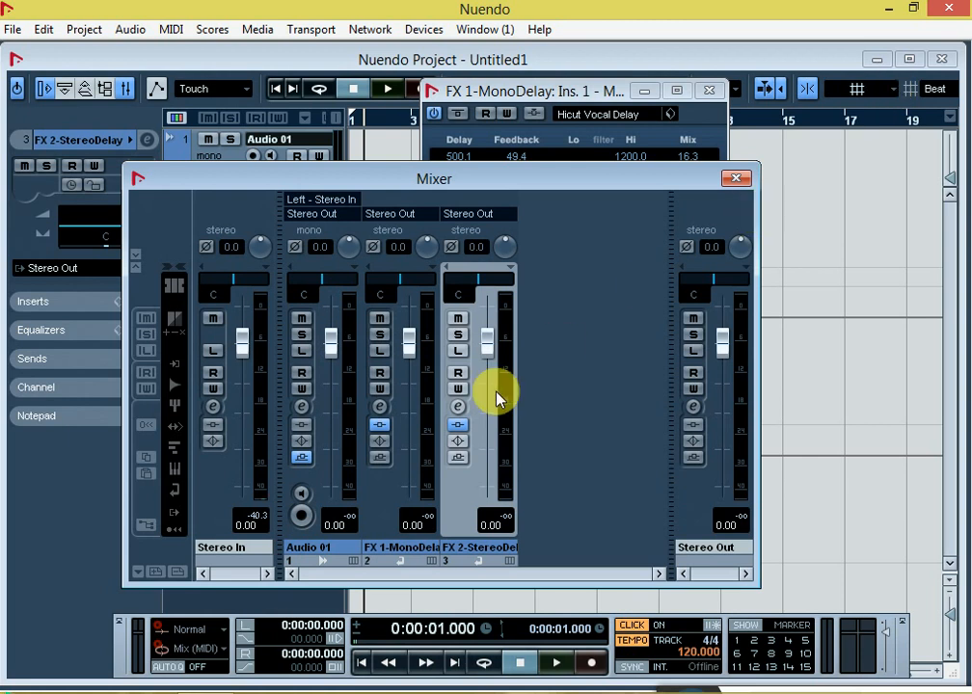
{"action": "left_click", "coordinate": [459, 408]}
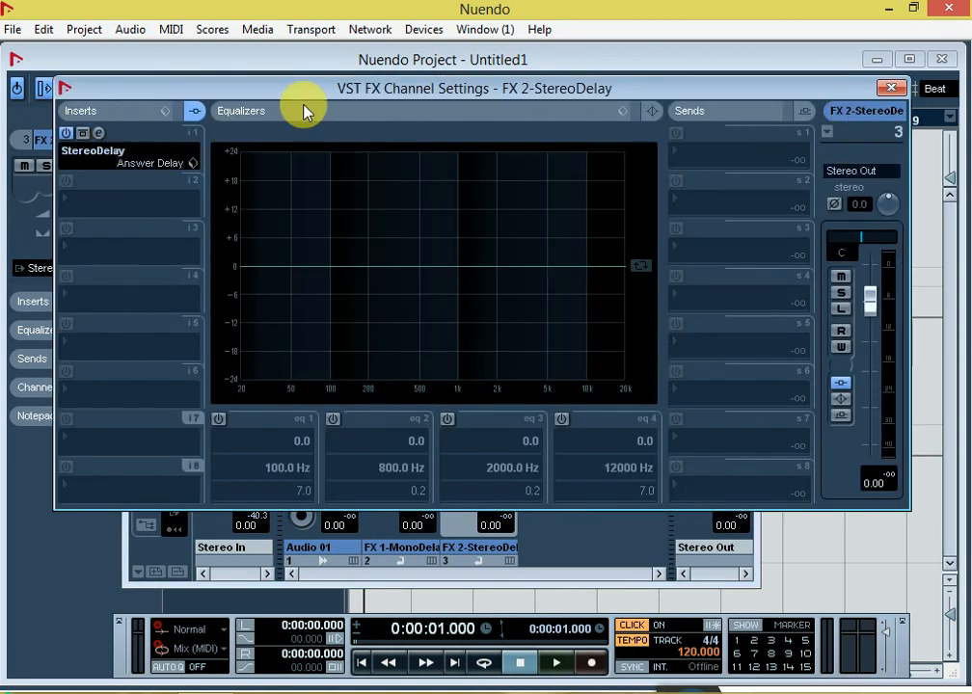
{"action": "left_click", "coordinate": [891, 87]}
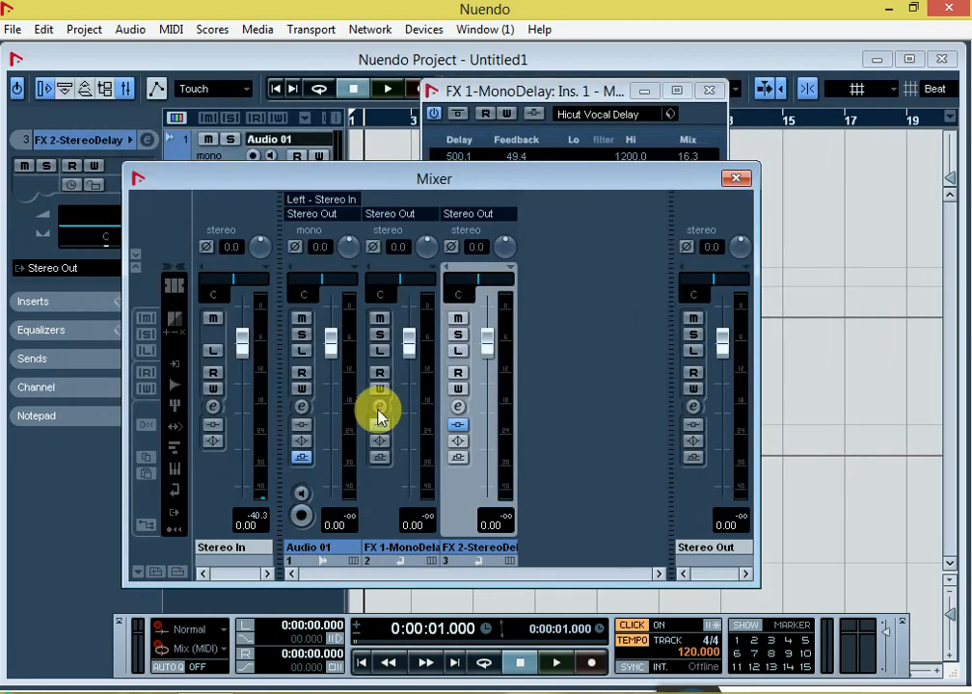
{"action": "left_click", "coordinate": [380, 408]}
{"action": "left_click", "coordinate": [893, 89]}
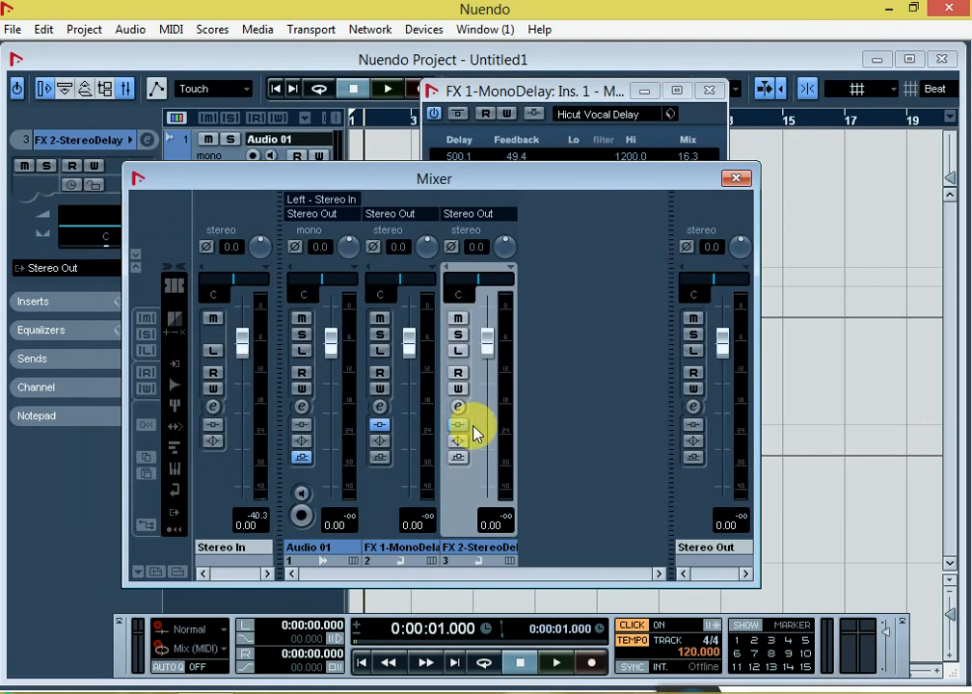
Insert the TransX Wide Mono dynamics plug-in in the first insert slot of Audio 01 and close its plug-in window.
{"action": "left_click", "coordinate": [303, 418]}
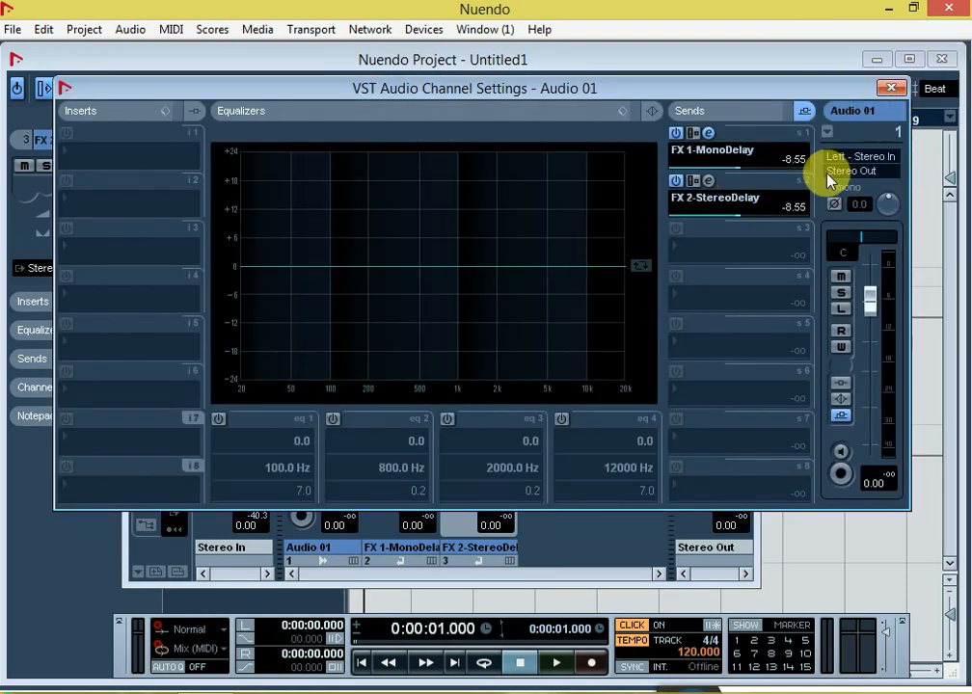
{"action": "left_click", "coordinate": [108, 157]}
{"action": "mouse_move", "coordinate": [152, 54]}
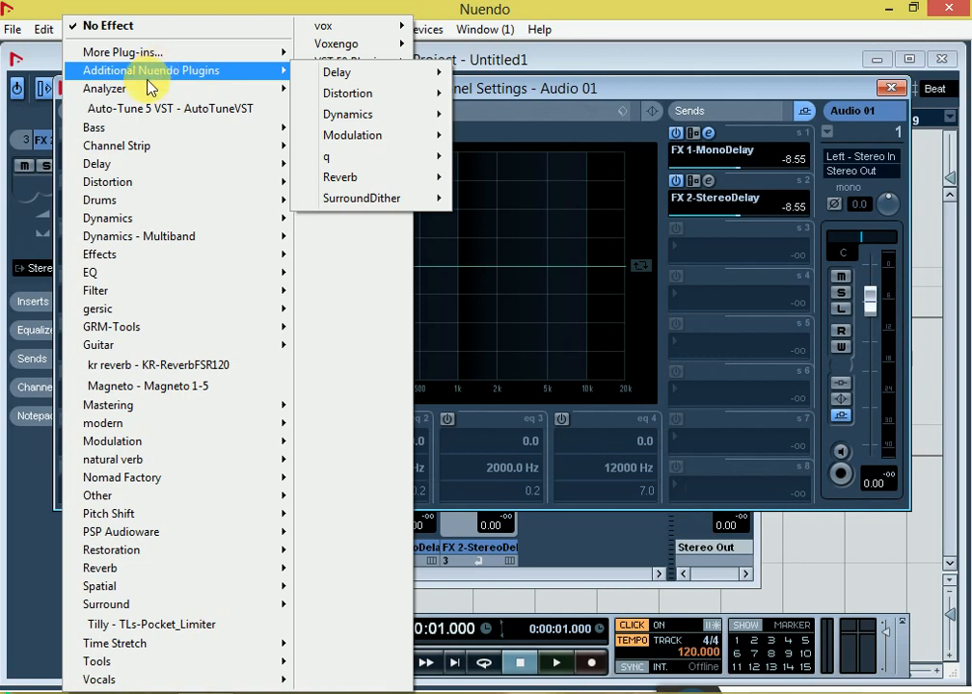
{"action": "mouse_move", "coordinate": [131, 218]}
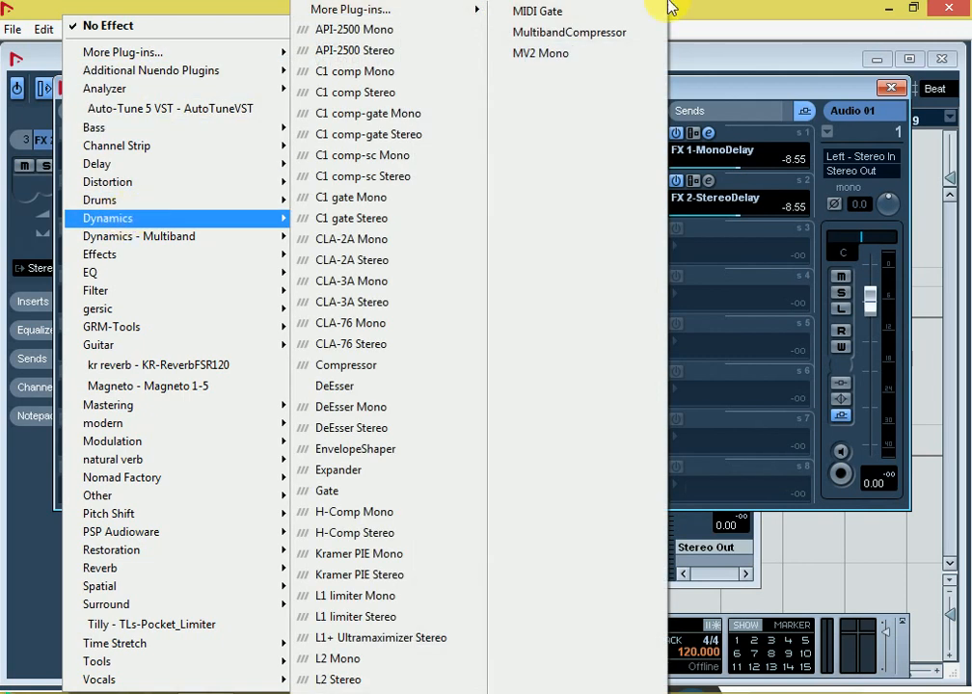
{"action": "mouse_move", "coordinate": [318, 9]}
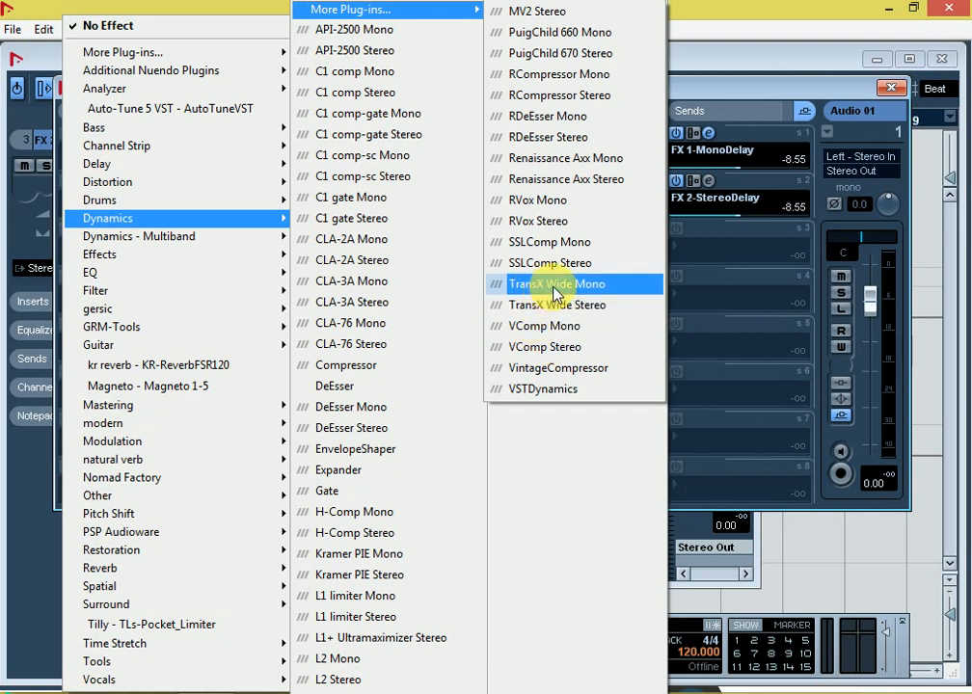
{"action": "left_click", "coordinate": [594, 290]}
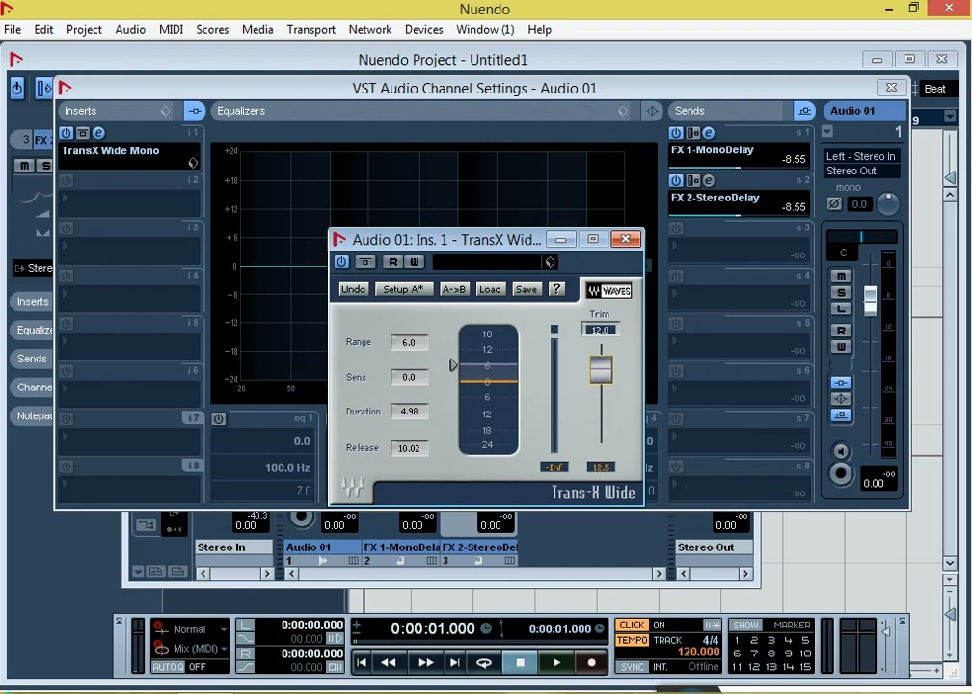
{"action": "left_click", "coordinate": [626, 238]}
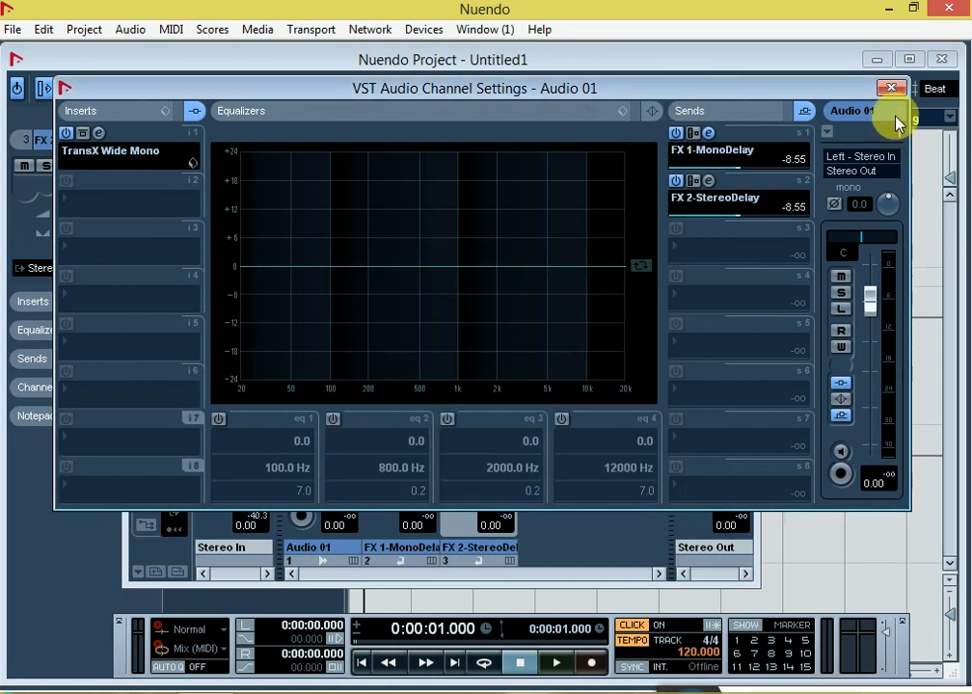
Close the channel settings, mixer and MonoDelay windows to return to the project window, briefly checking Audio 01's channel settings.
{"action": "left_click", "coordinate": [891, 87]}
{"action": "left_click", "coordinate": [736, 180]}
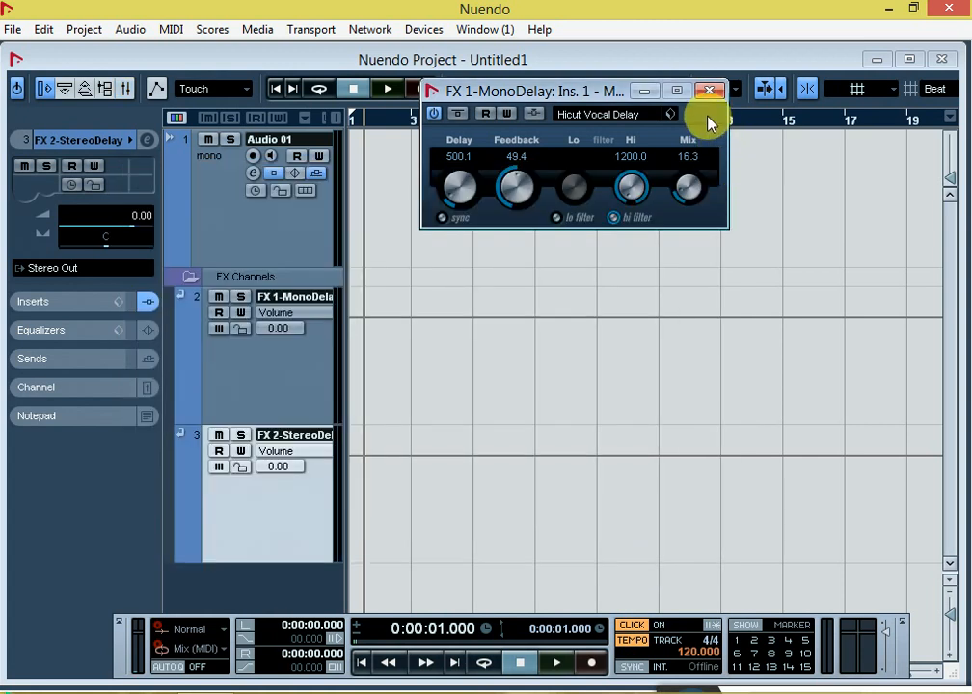
{"action": "left_click", "coordinate": [711, 91]}
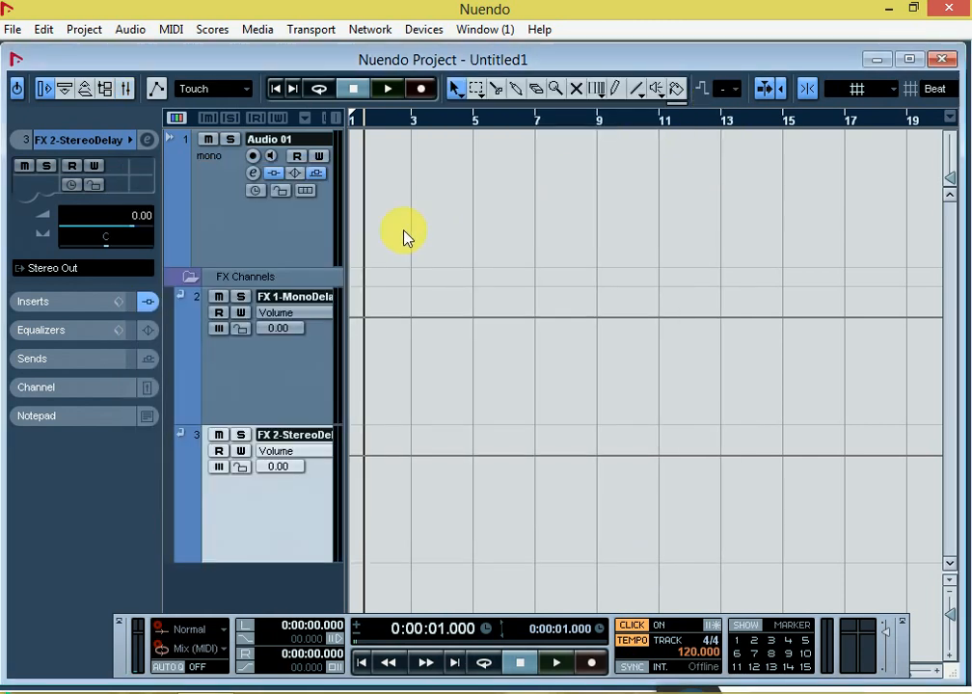
{"action": "left_click", "coordinate": [252, 175]}
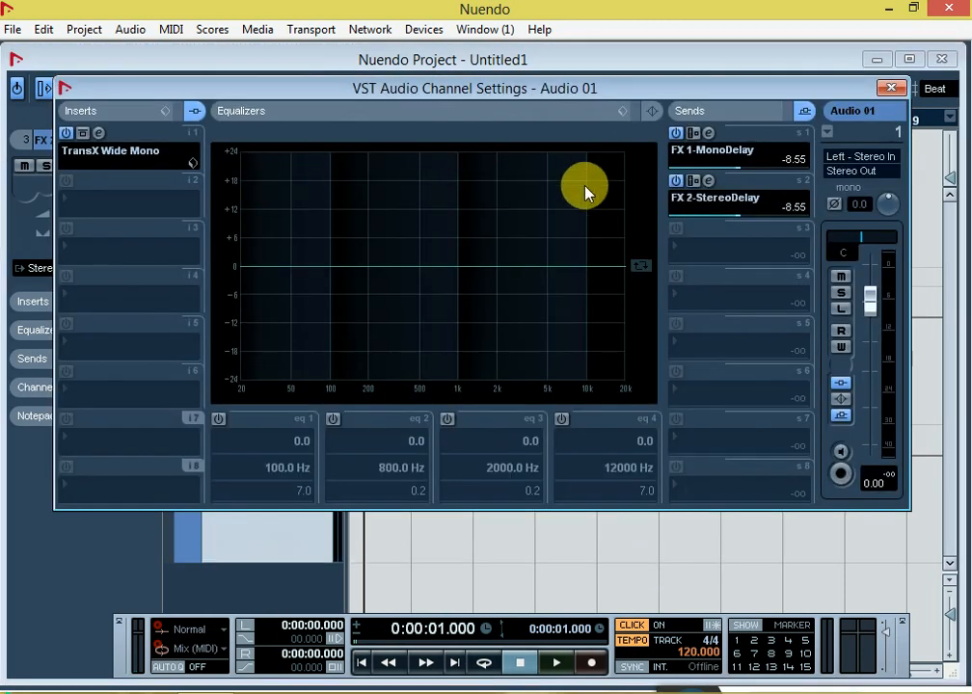
{"action": "left_click", "coordinate": [893, 90]}
Set the input of the Audio 01 track to the Right channel of Stereo In.
{"action": "left_click", "coordinate": [220, 237]}
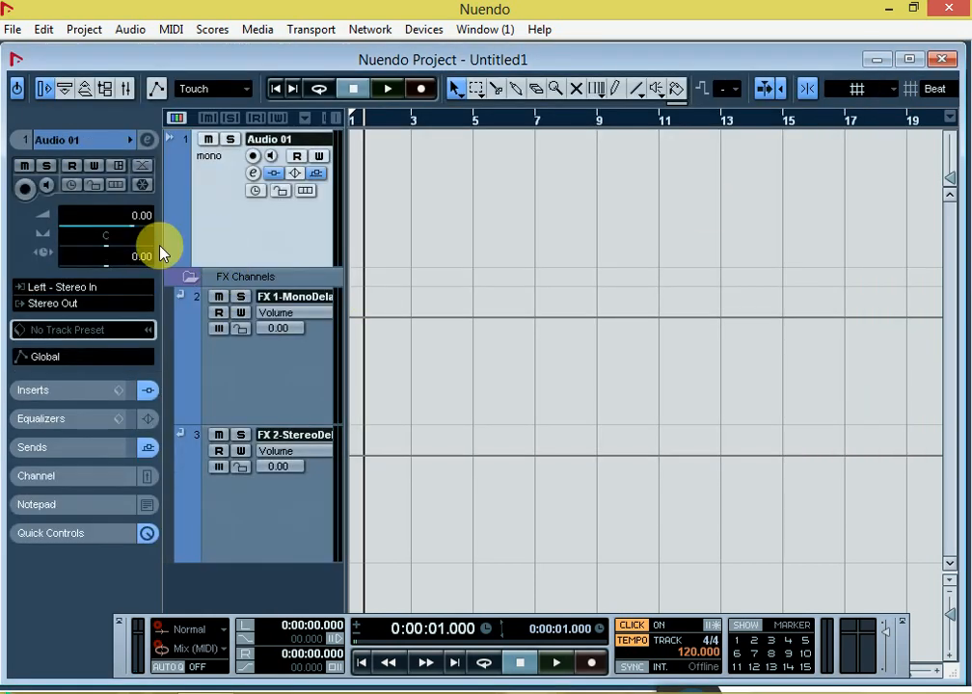
{"action": "left_click", "coordinate": [94, 290]}
{"action": "mouse_move", "coordinate": [96, 336]}
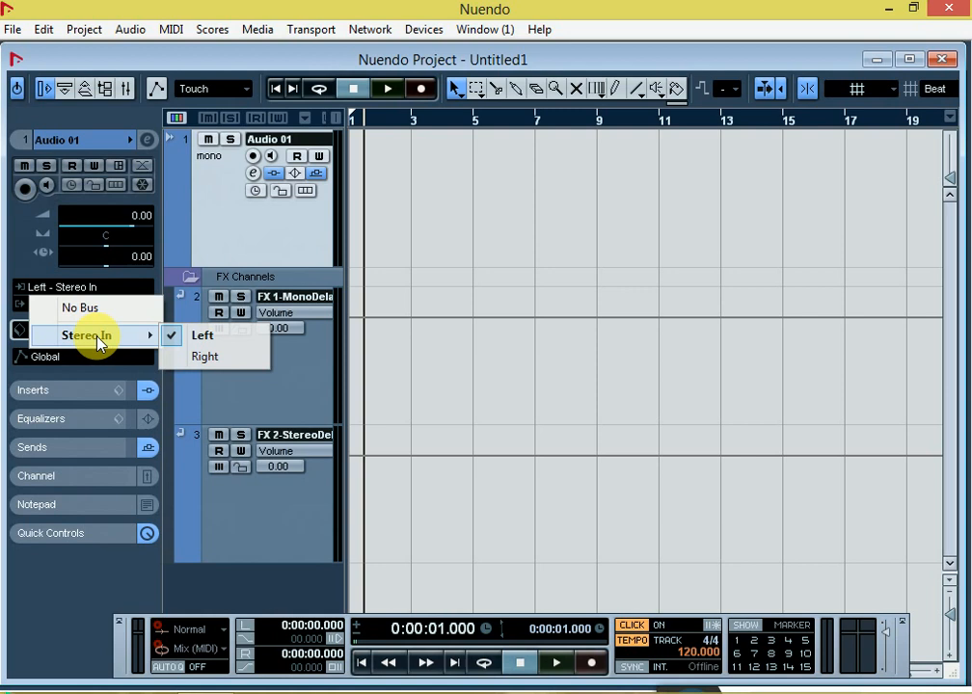
{"action": "left_click", "coordinate": [204, 357]}
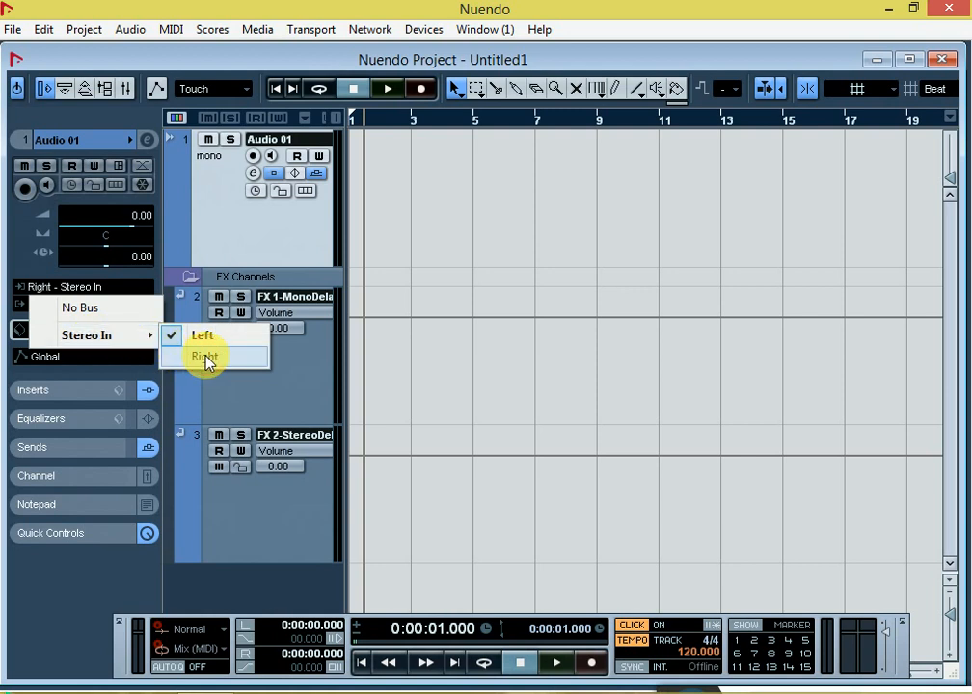
Record-enable the Audio 01 track and record a take of about 29 seconds.
{"action": "left_click", "coordinate": [253, 160]}
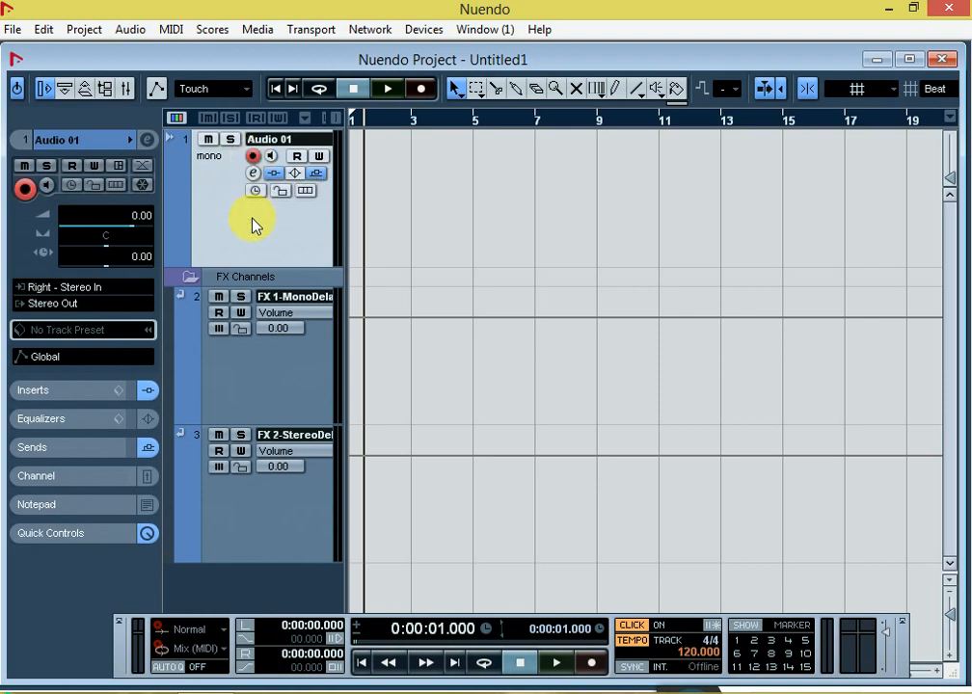
{"action": "key", "text": "KP_Multiply"}
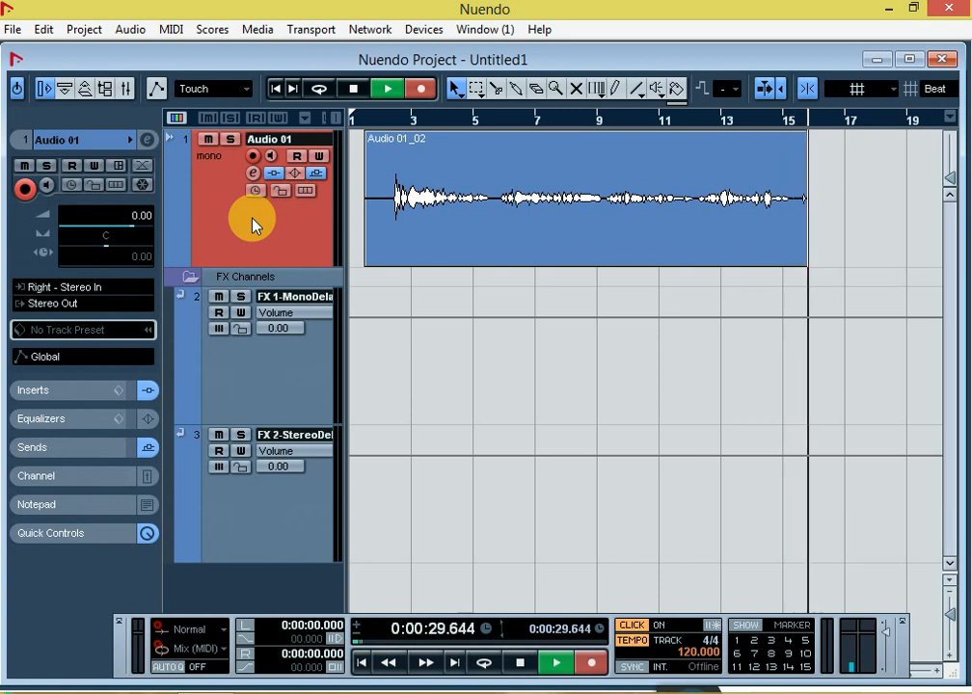
{"action": "key", "text": "space"}
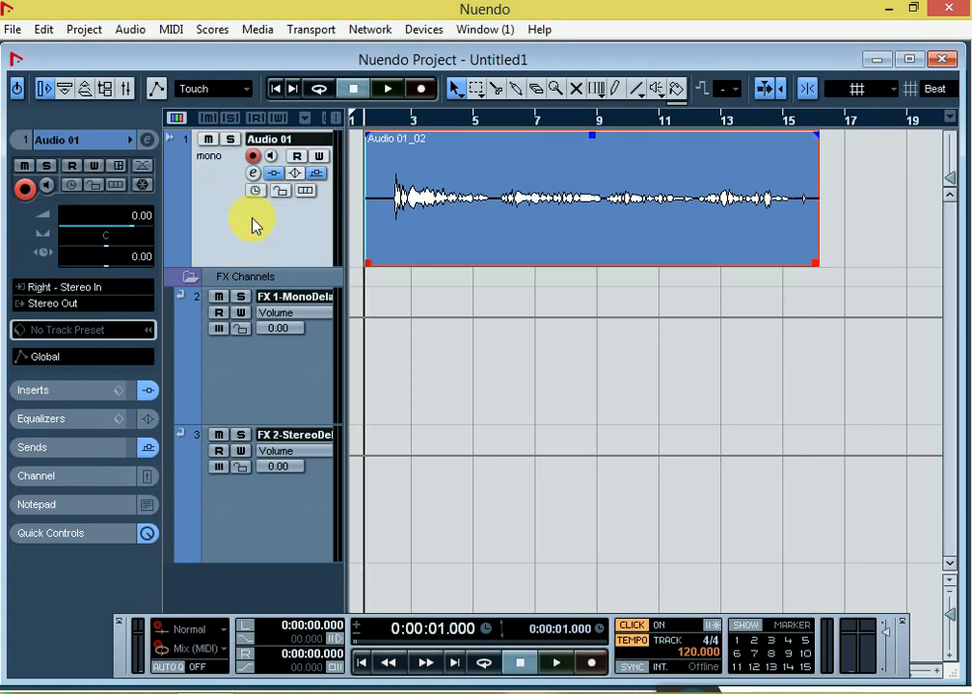
Play the take from 0:00:02.500 and split the Audio 01 clip at that position, just before the vocal begins.
{"action": "left_click", "coordinate": [392, 125]}
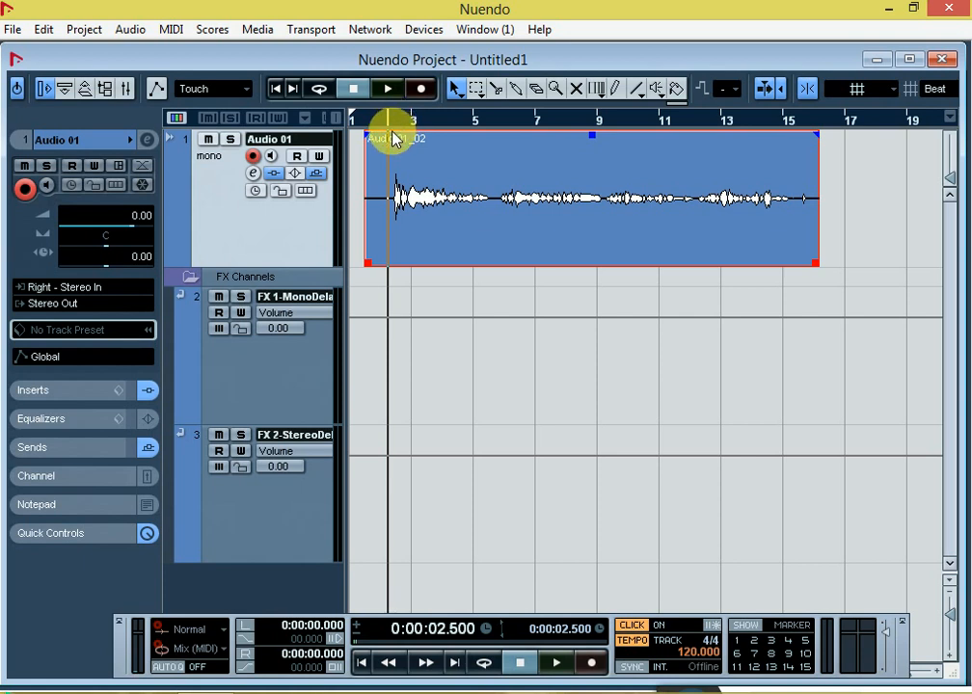
{"action": "key", "text": "space"}
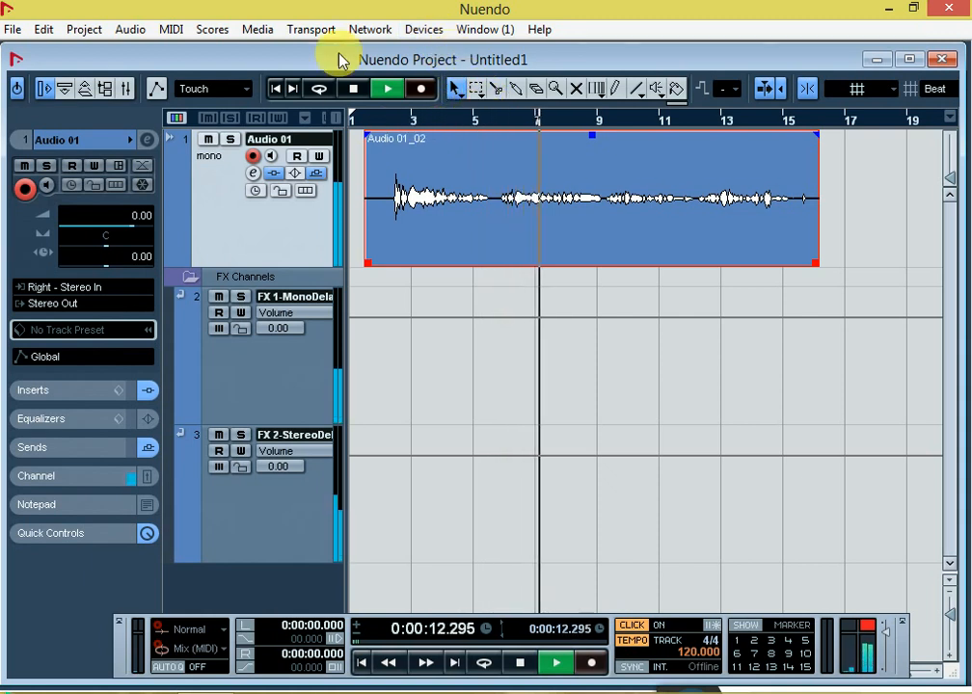
{"action": "left_click", "coordinate": [497, 88]}
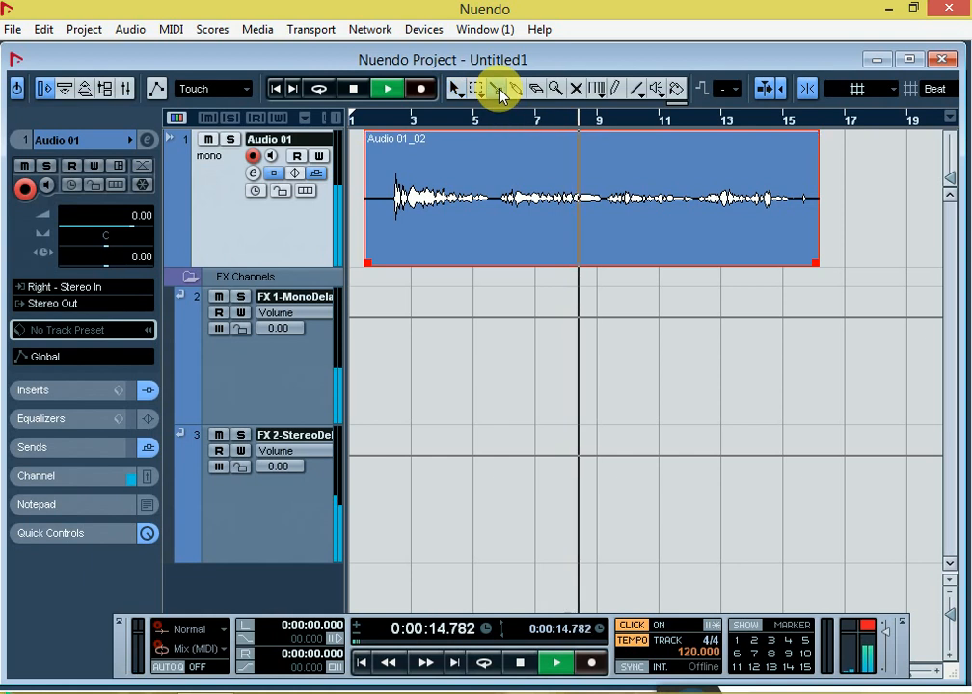
{"action": "left_click", "coordinate": [390, 212]}
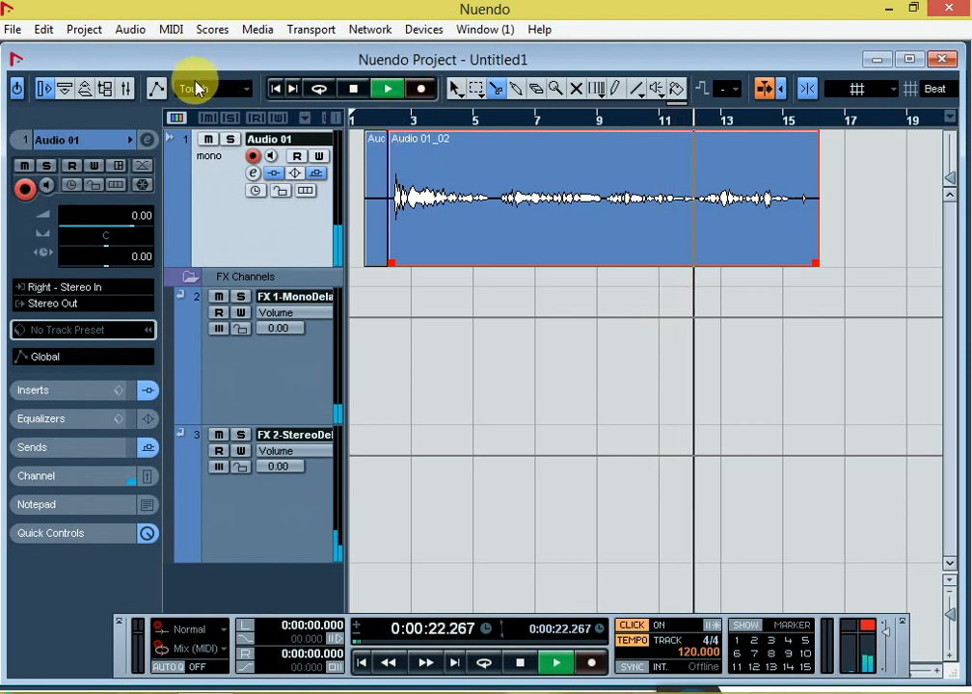
{"action": "key", "text": "space"}
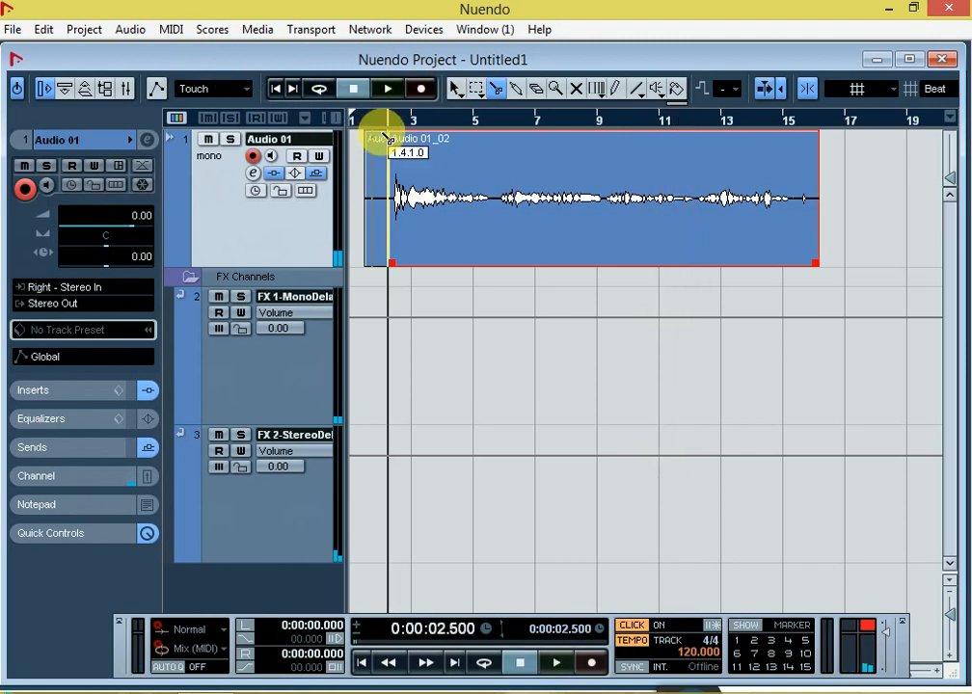
Delete the short silent segment before the split on Audio 01 and select the remaining vocal clip.
{"action": "left_click", "coordinate": [455, 88]}
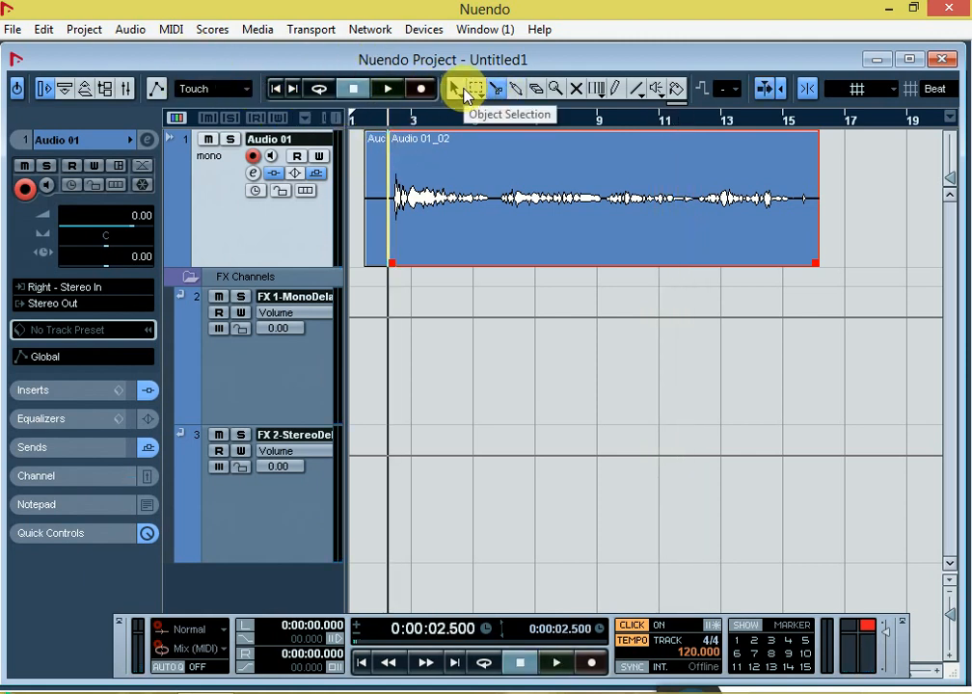
{"action": "left_click", "coordinate": [372, 180]}
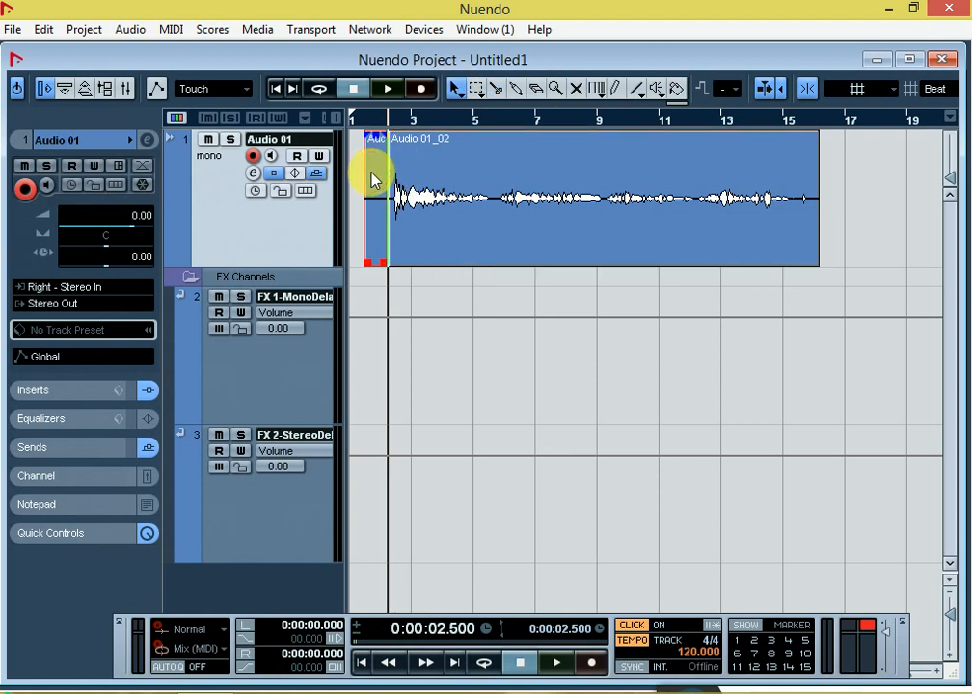
{"action": "key", "text": "Delete"}
{"action": "left_click", "coordinate": [392, 179]}
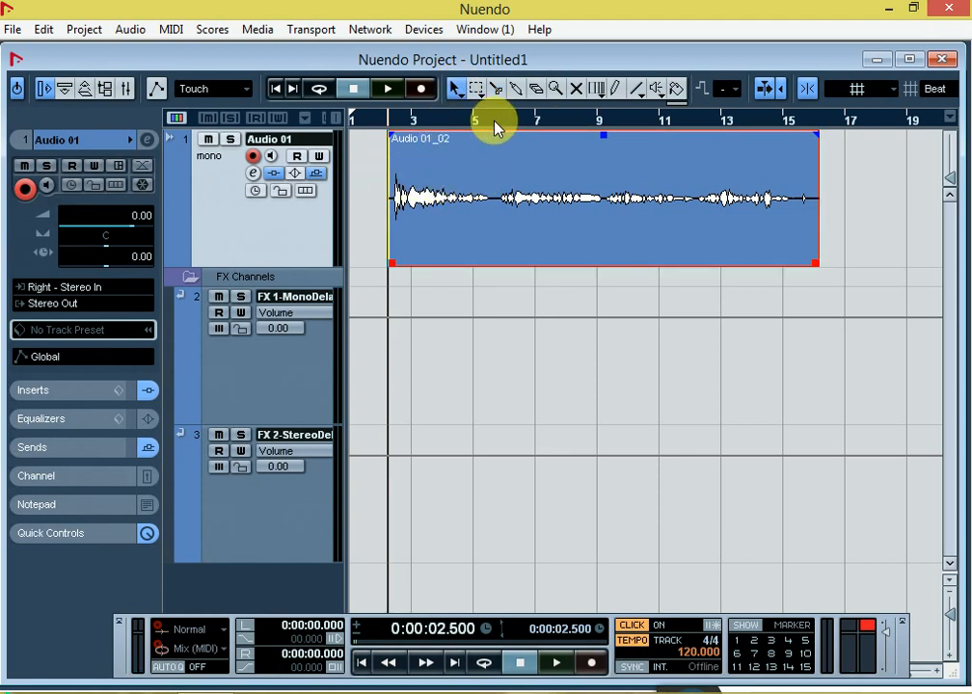
Play back the trimmed vocal clip from 0:00:09.500 to listen to the take with its delays, and stop playback.
{"action": "left_click", "coordinate": [494, 121]}
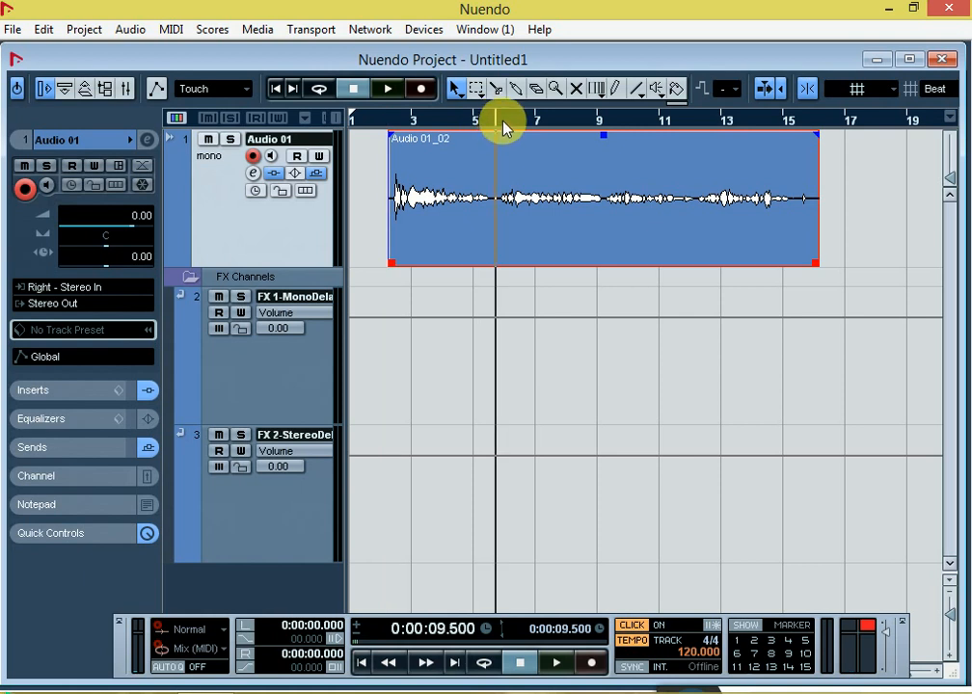
{"action": "key", "text": "space"}
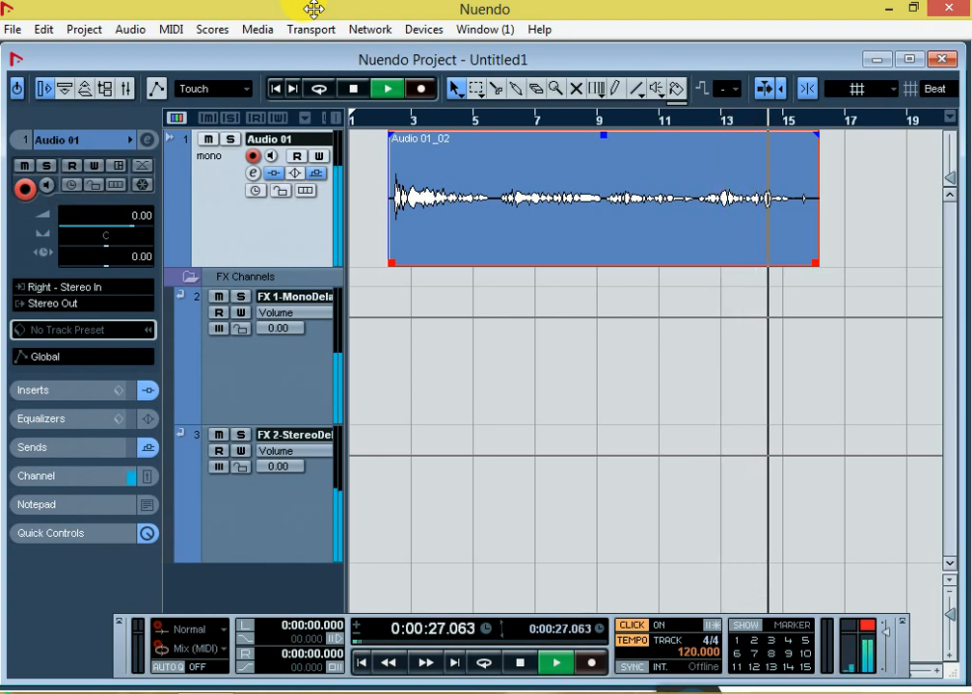
{"action": "key", "text": "space"}
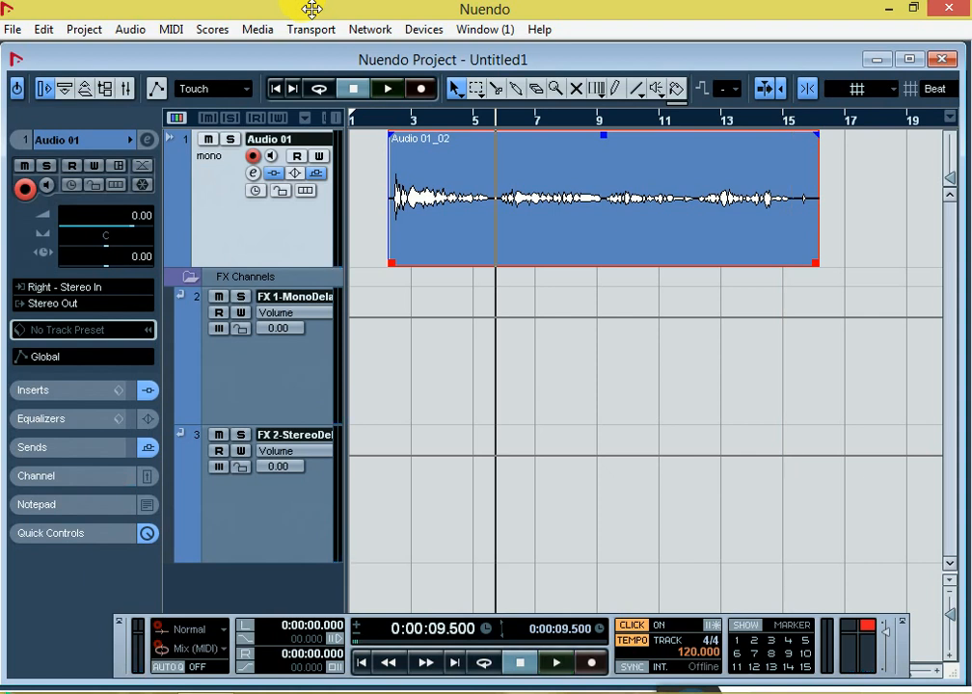
Disable recording on the Audio 01 track and open its channel settings.
{"action": "left_click", "coordinate": [255, 156]}
{"action": "left_click", "coordinate": [254, 174]}
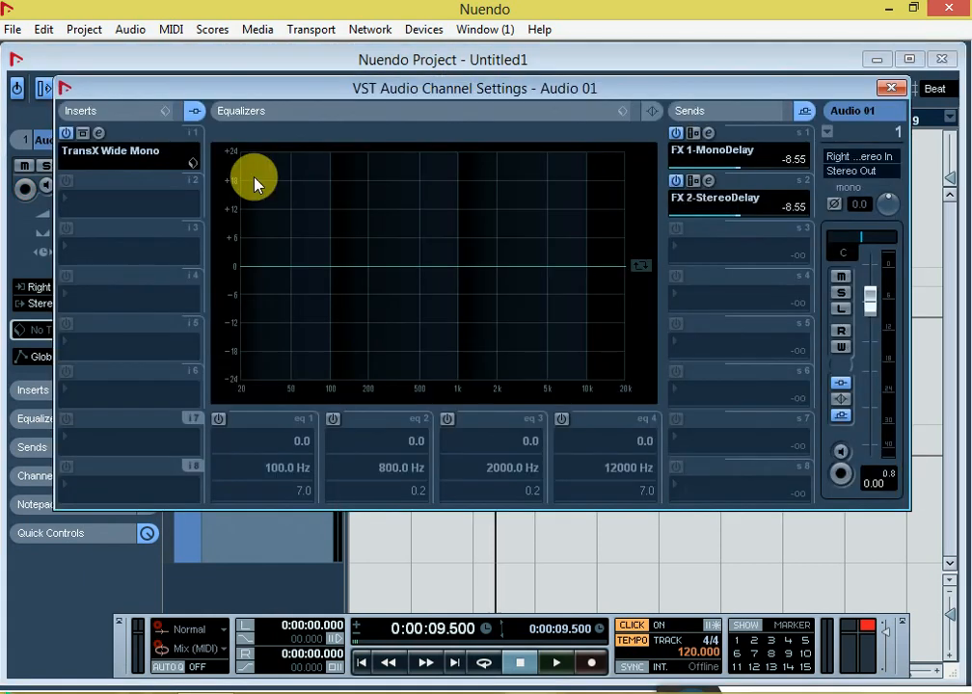
{"action": "mouse_move", "coordinate": [251, 90]}
{"action": "left_mouse_down"}
{"action": "mouse_move", "coordinate": [244, 64]}
{"action": "mouse_move", "coordinate": [242, 99]}
{"action": "mouse_move", "coordinate": [258, 85]}
{"action": "left_mouse_up"}
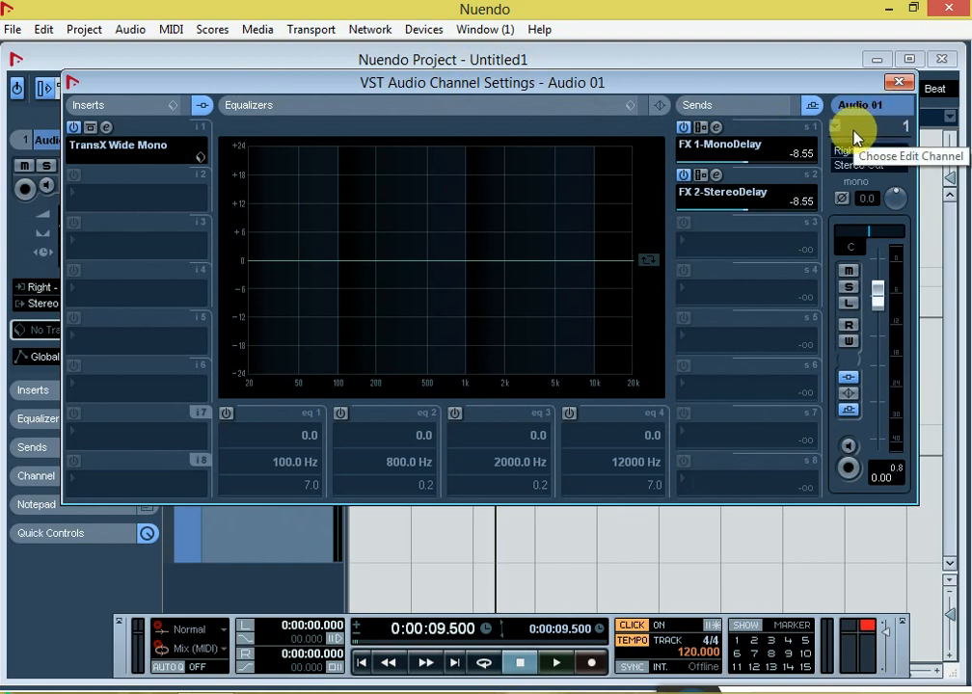
Open the MonoDelay and StereoDelay editors from the Audio 01 sends and arrange their windows to review both effects' settings.
{"action": "left_click", "coordinate": [715, 127]}
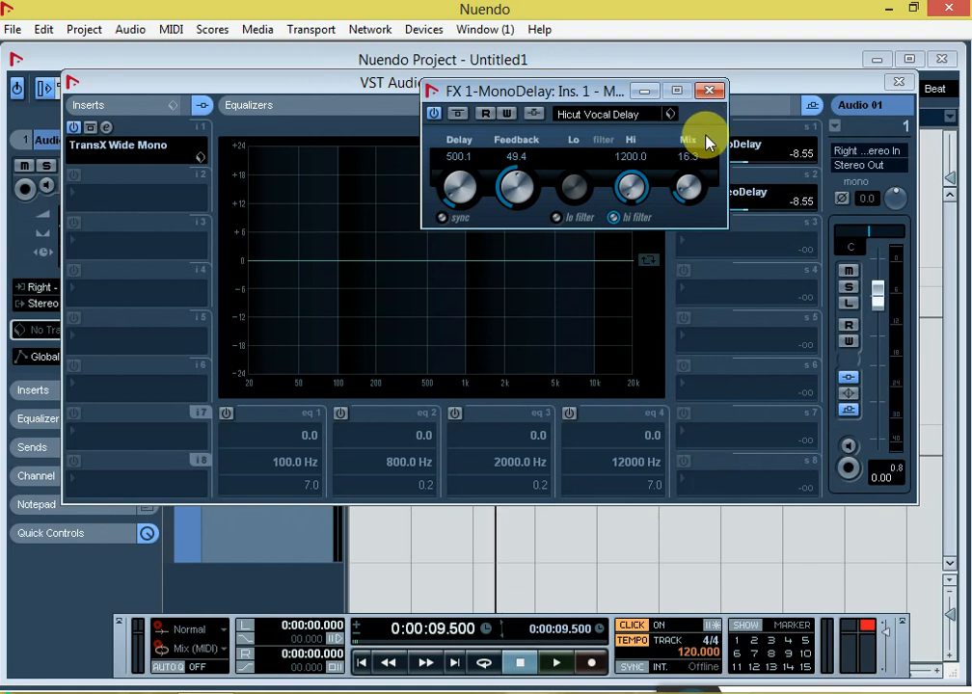
{"action": "left_click_drag", "start_coordinate": [622, 93], "coordinate": [463, 112]}
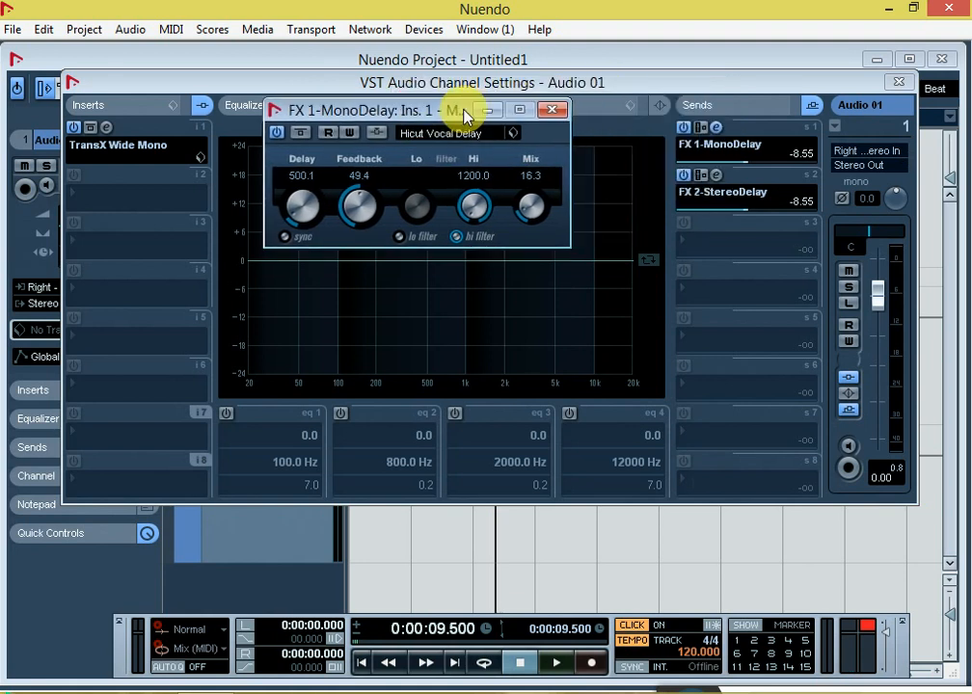
{"action": "left_click", "coordinate": [717, 177]}
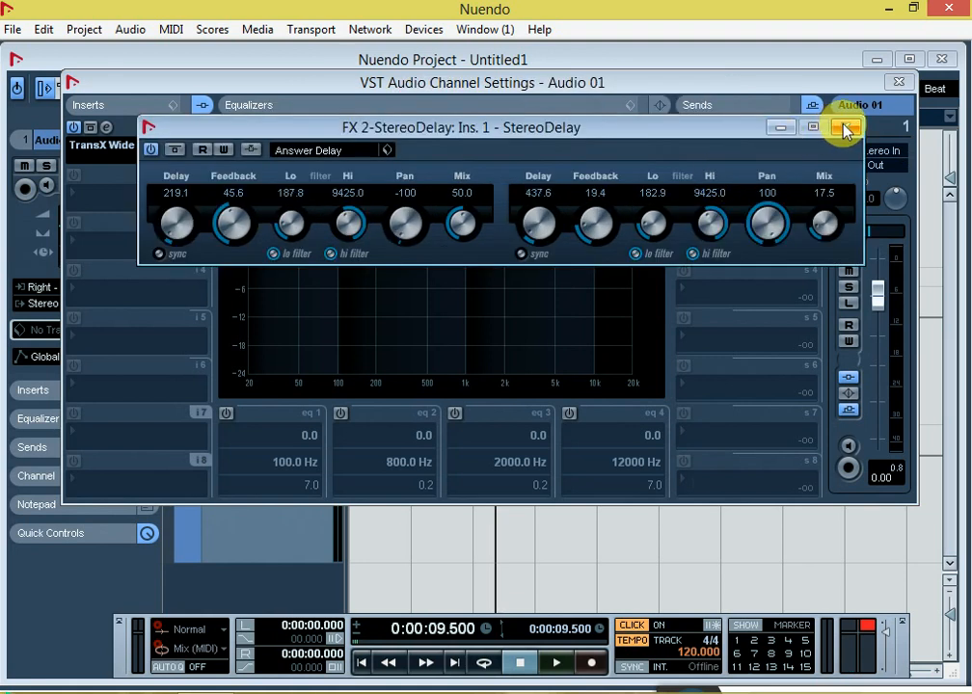
{"action": "left_click_drag", "start_coordinate": [710, 137], "coordinate": [679, 274]}
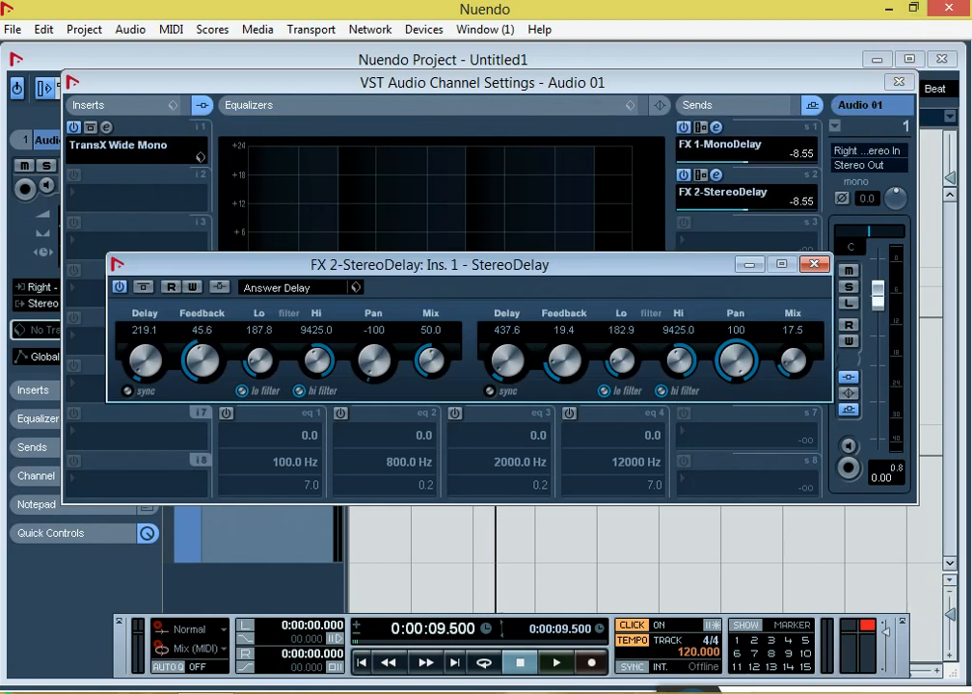
{"action": "right_click", "coordinate": [701, 684]}
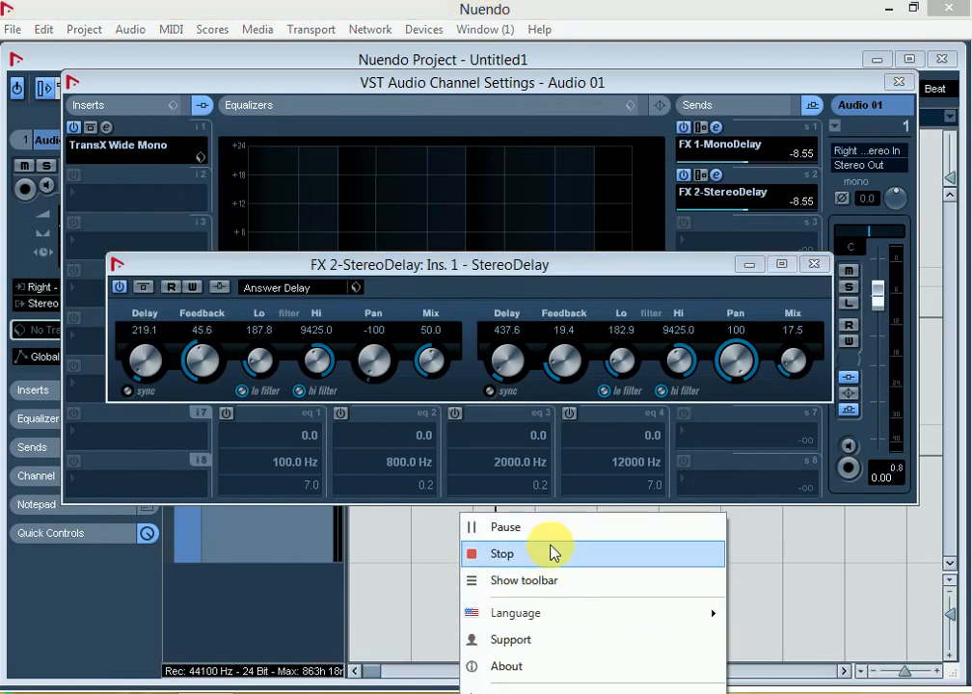